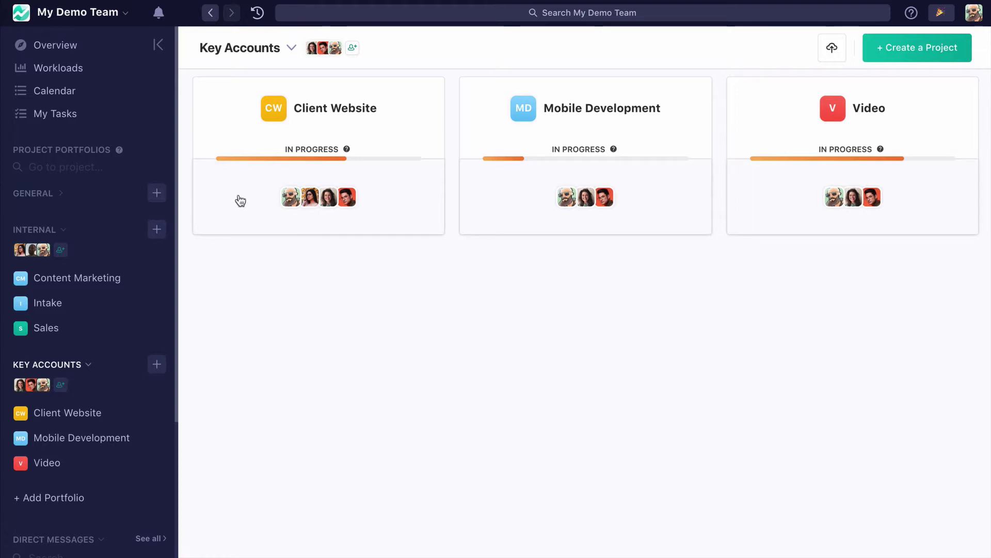
# Open My Demo Team's member settings and review the owner and admin roles on the member cards
pyautogui.click(116, 12)
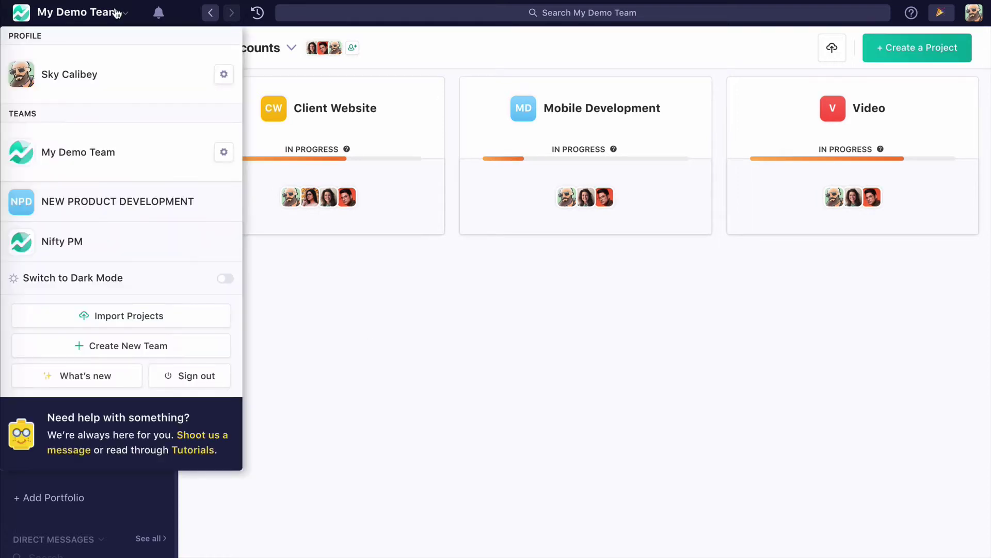
pyautogui.click(226, 152)
pyautogui.scroll(-3, 275, 252)
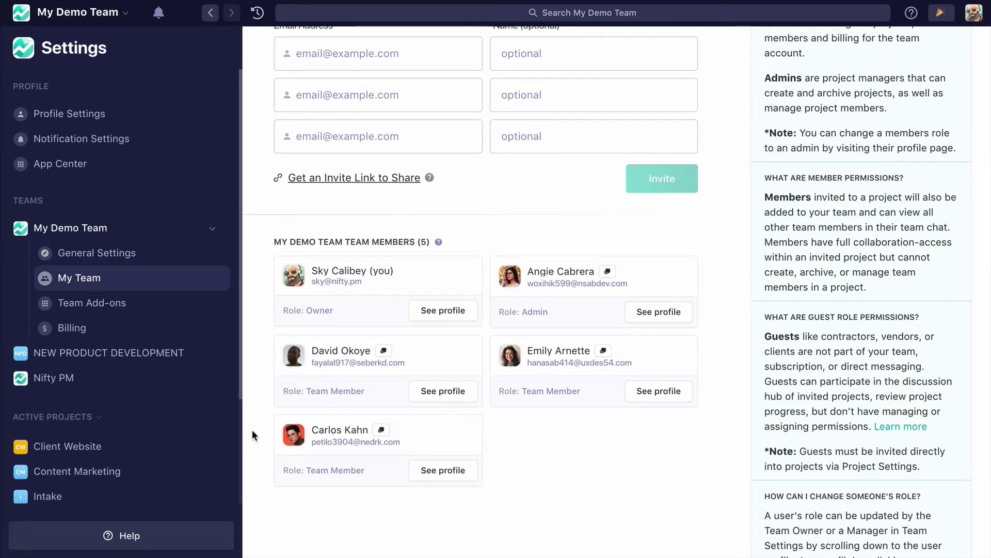
pyautogui.moveTo(305, 310); pyautogui.dragTo(335, 311)
pyautogui.click(342, 308)
pyautogui.click(553, 309)
# Show My Demo Team's General Settings with URL team-two.nifty.pm, Team Chat on and SSO off
pyautogui.click(119, 254)
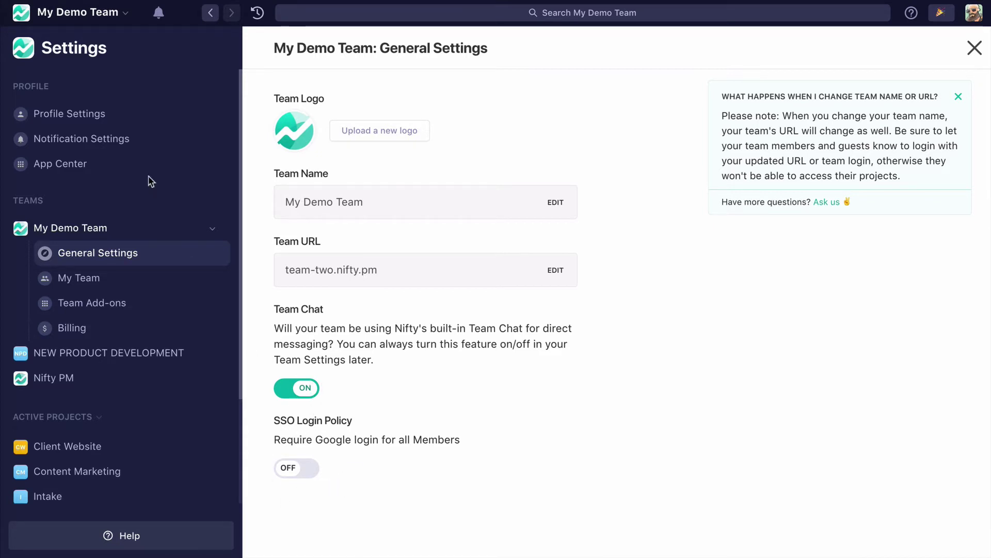
# Review profile settings, then scroll through the browser and mobile notification settings
pyautogui.click(117, 123)
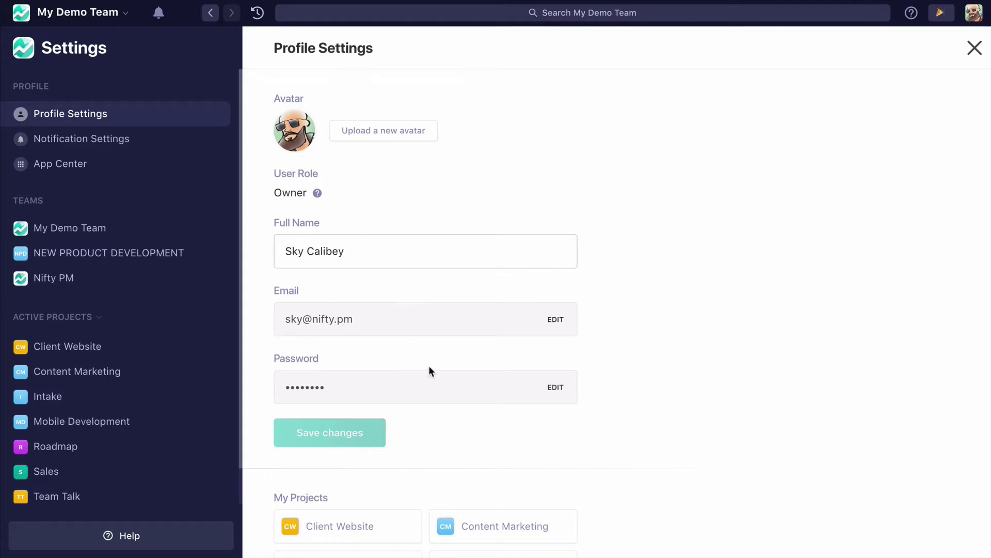
pyautogui.scroll(-1, 428, 367)
pyautogui.click(126, 142)
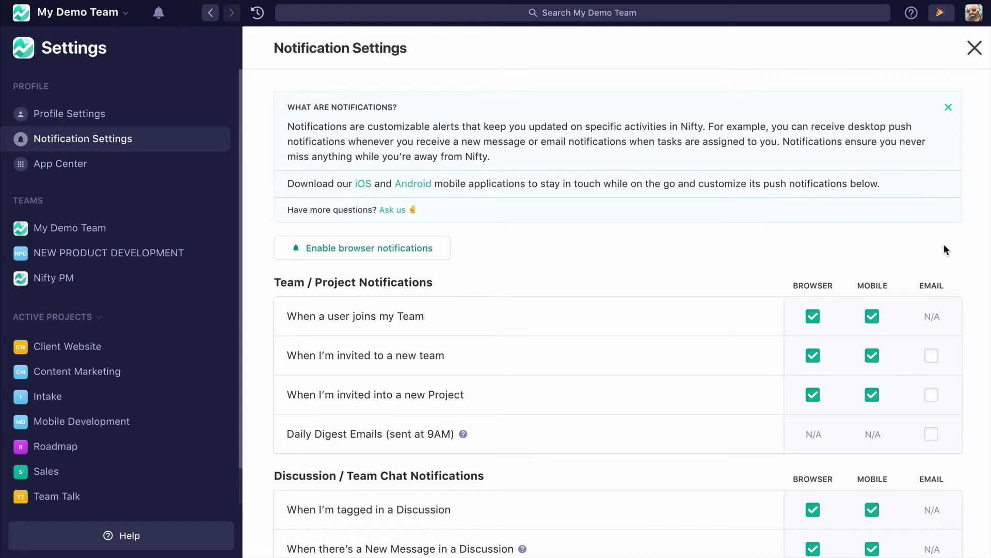
pyautogui.scroll(-2, 954, 243)
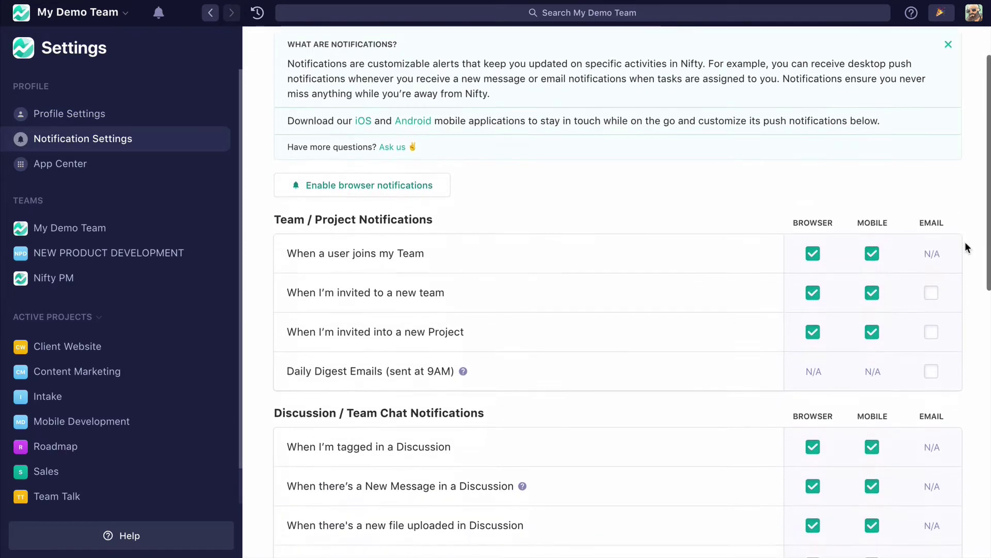
pyautogui.scroll(-3, 965, 242)
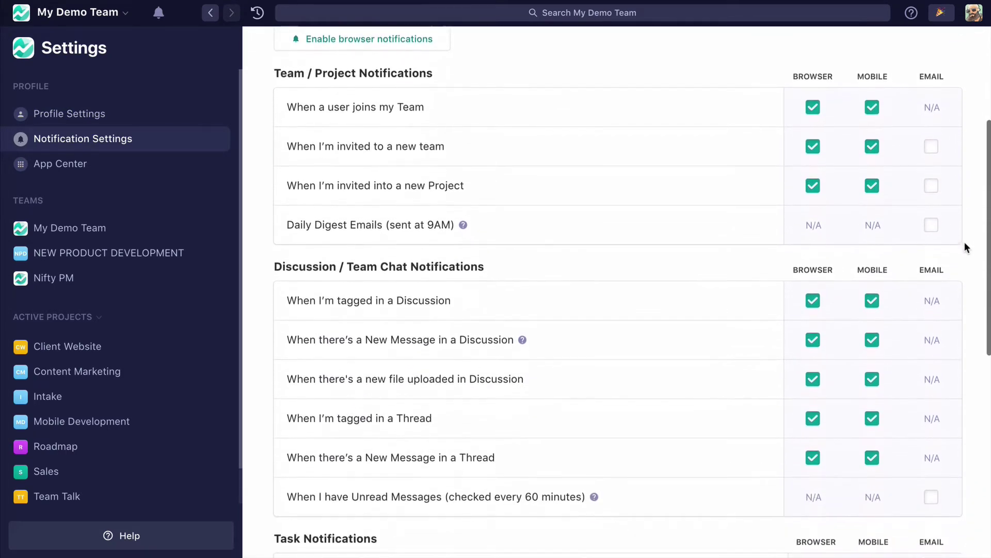
pyautogui.scroll(-3, 965, 247)
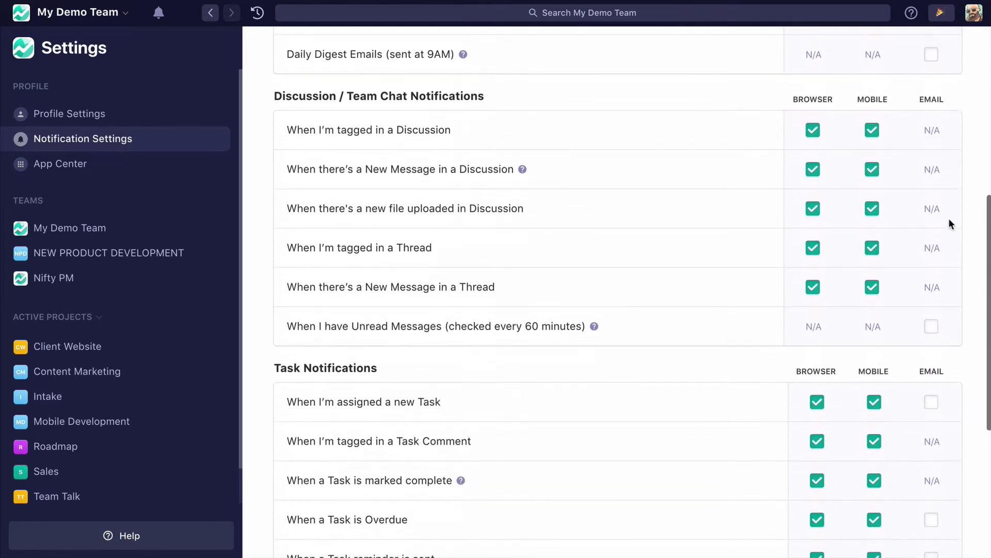
pyautogui.scroll(-4, 952, 310)
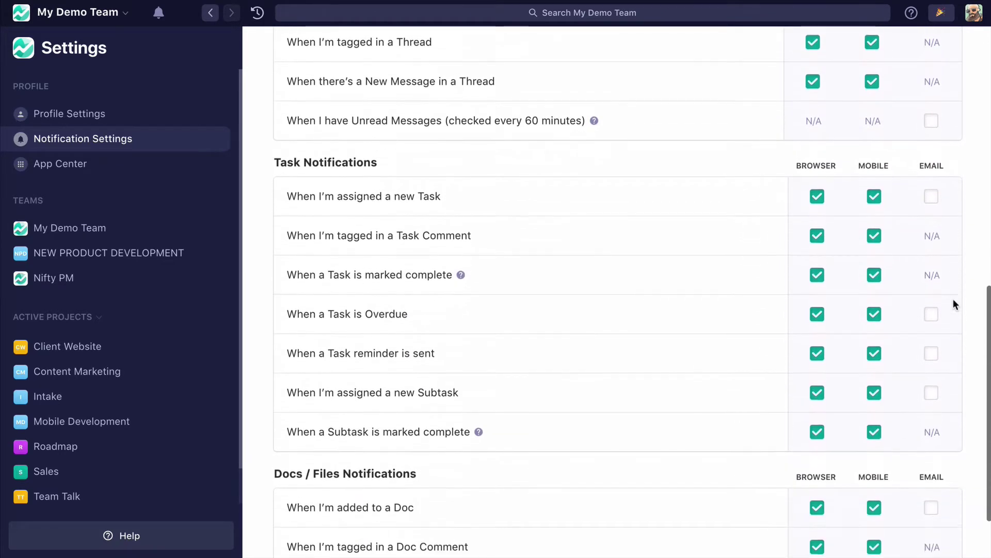
pyautogui.scroll(-2, 953, 299)
pyautogui.scroll(4, 958, 328)
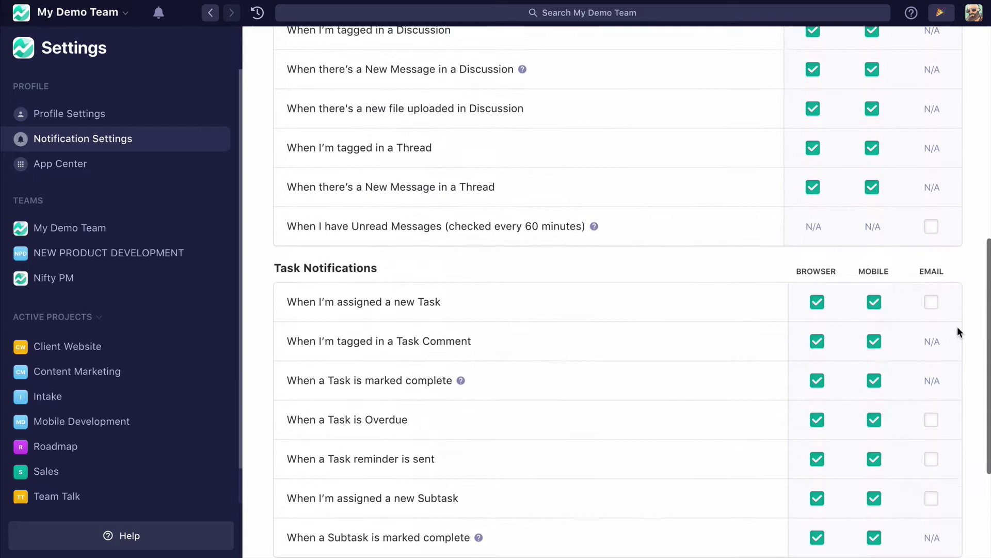
pyautogui.scroll(9, 956, 325)
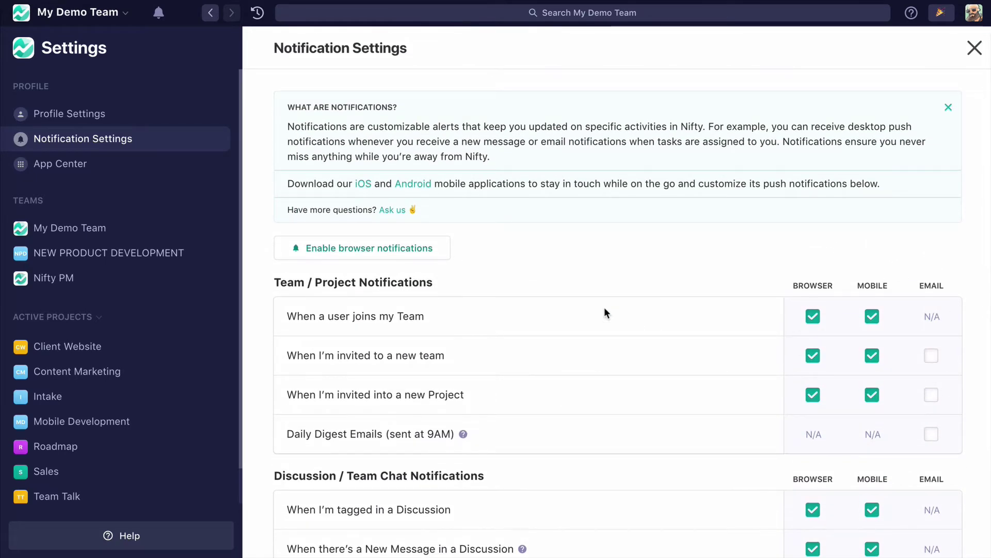
pyautogui.click(973, 49)
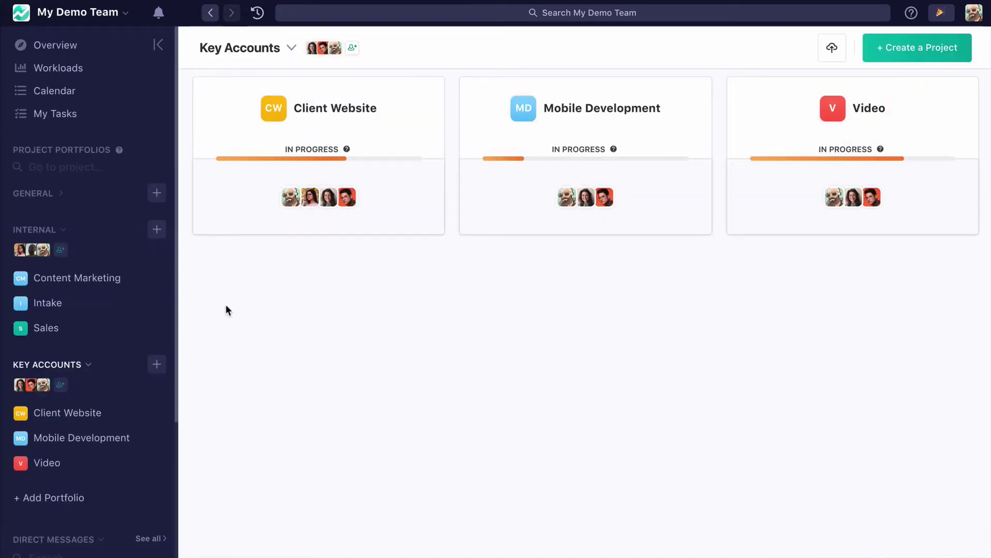
pyautogui.click(124, 12)
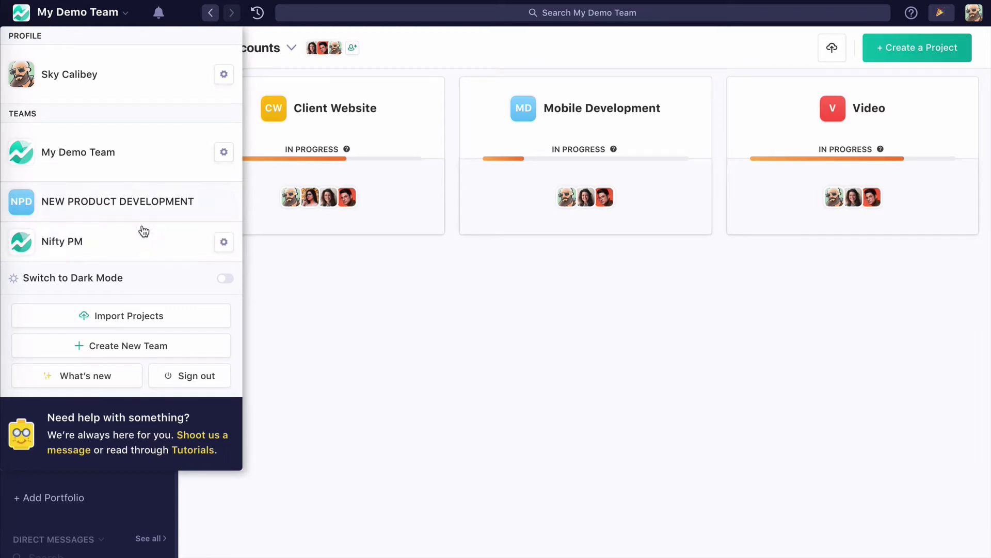
pyautogui.click(128, 14)
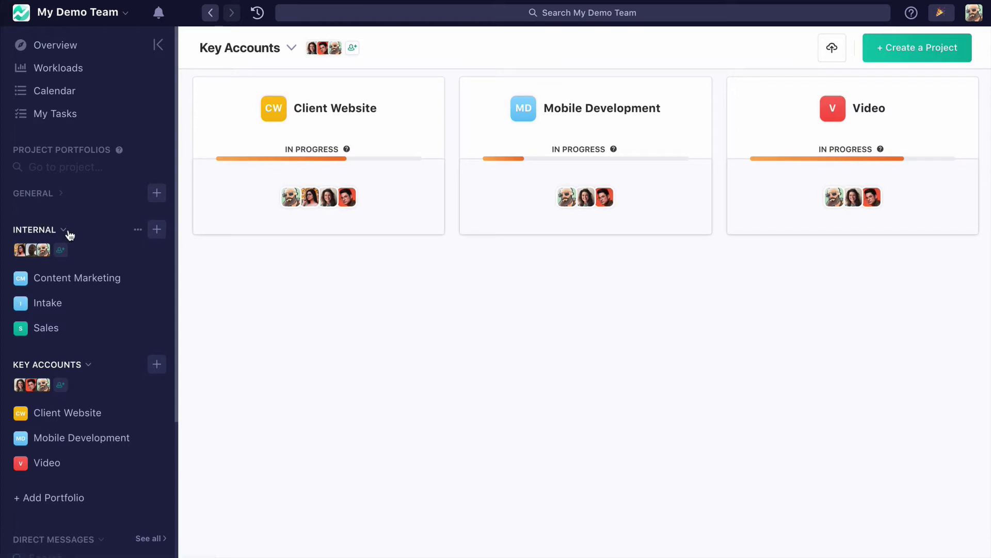
# Expand the General portfolio to list Roadmap and Team Talk and review its members
pyautogui.click(65, 199)
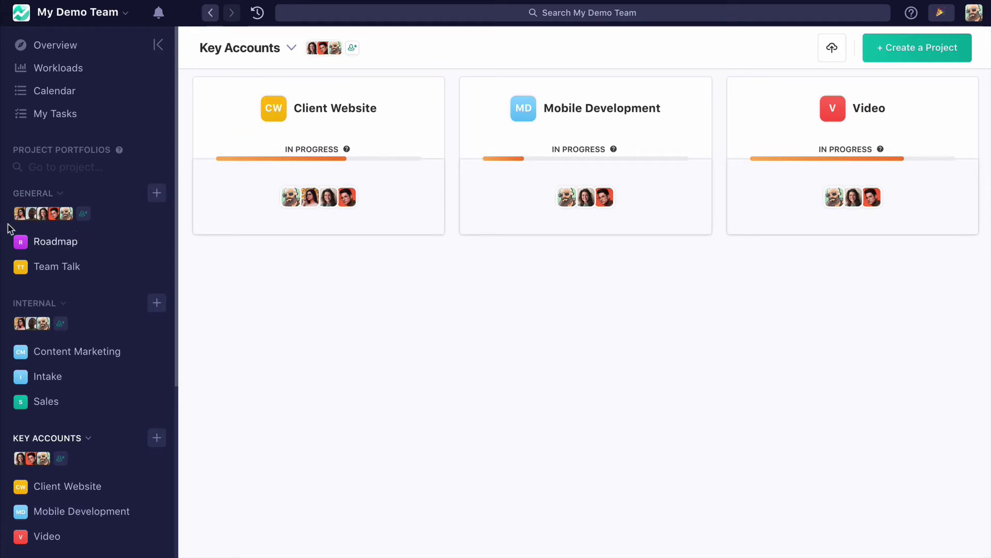
pyautogui.scroll(-3, 102, 265)
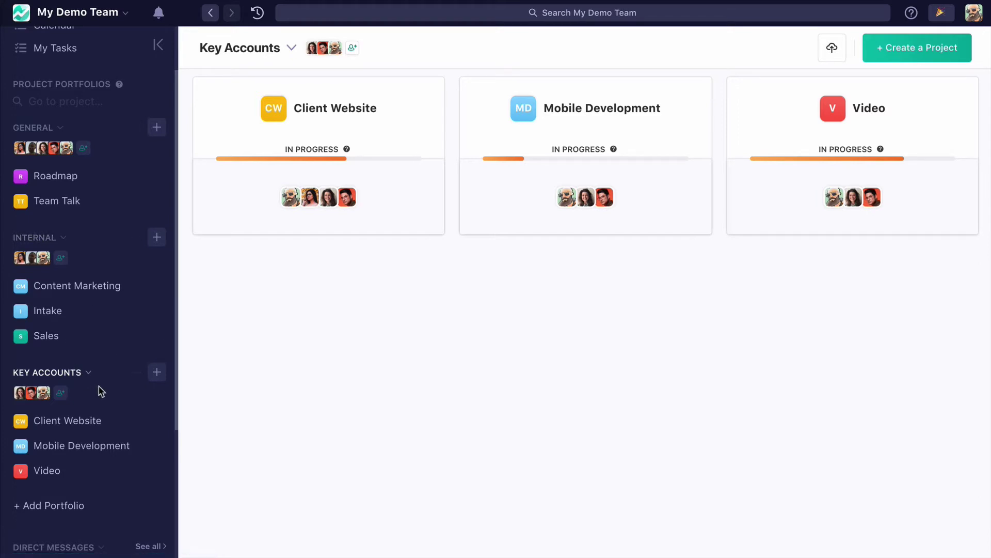
pyautogui.scroll(-2, 99, 383)
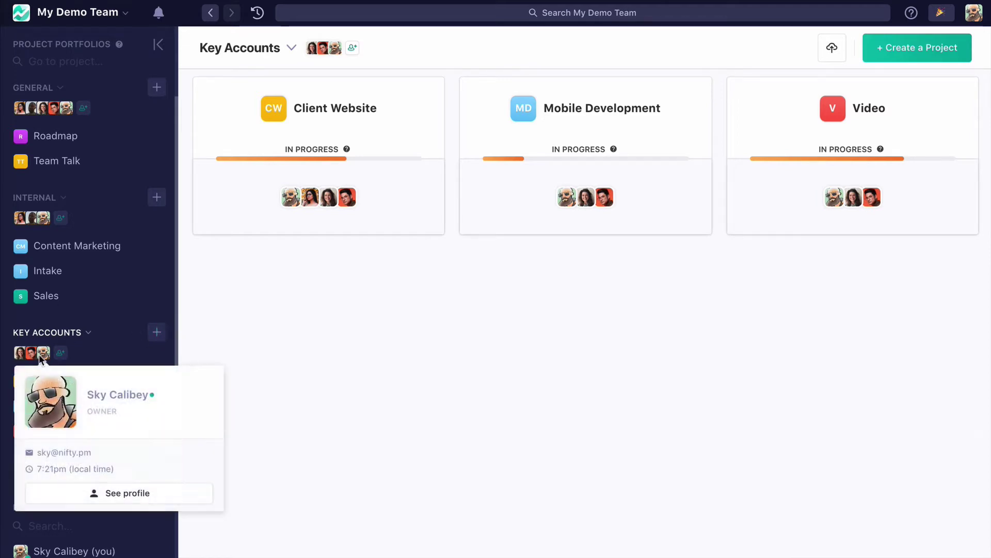
pyautogui.moveTo(36, 355)
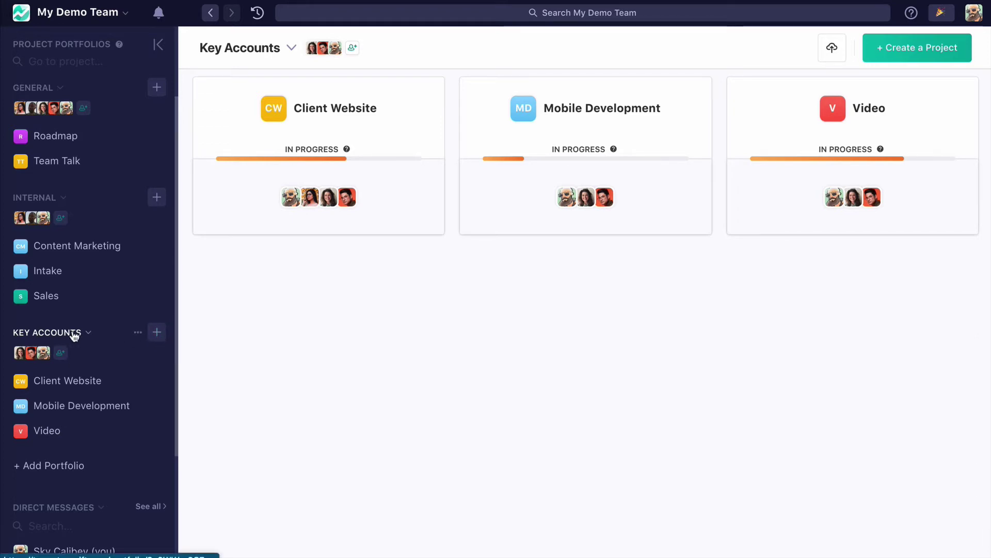
# Switch to the Internal portfolio and preview two of its members' profiles
pyautogui.click(47, 199)
pyautogui.click(18, 218)
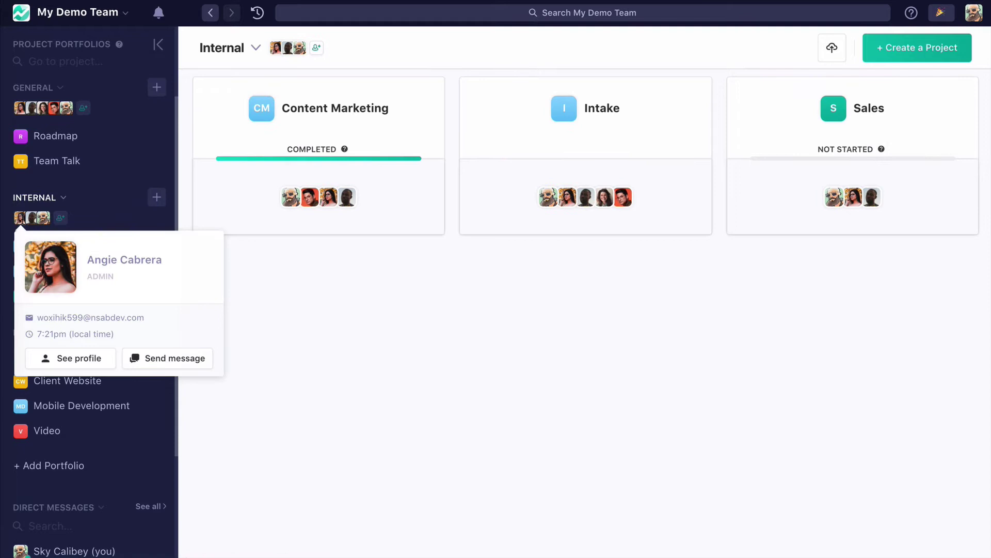
pyautogui.click(31, 217)
pyautogui.click(135, 221)
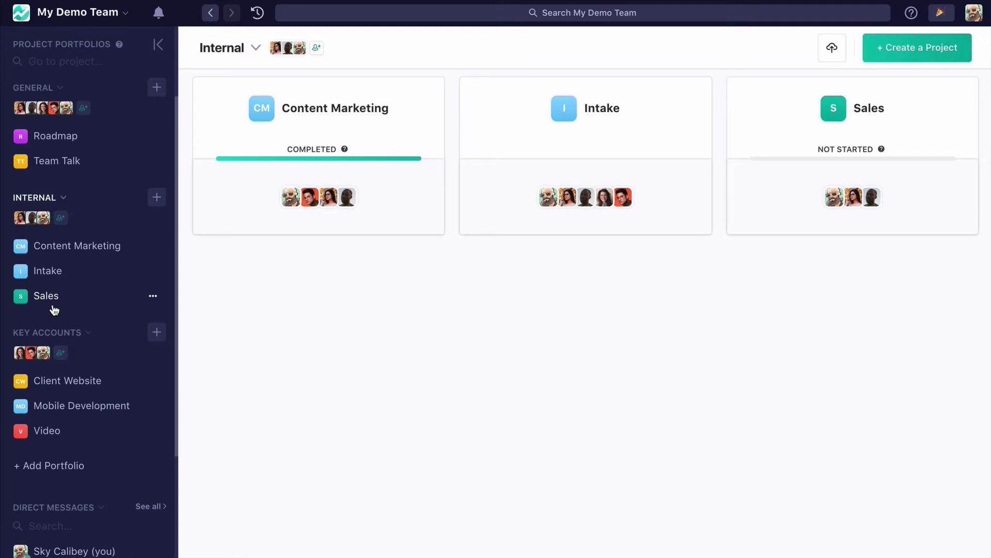
# Open the Intake project's task board from the sidebar
pyautogui.click(53, 271)
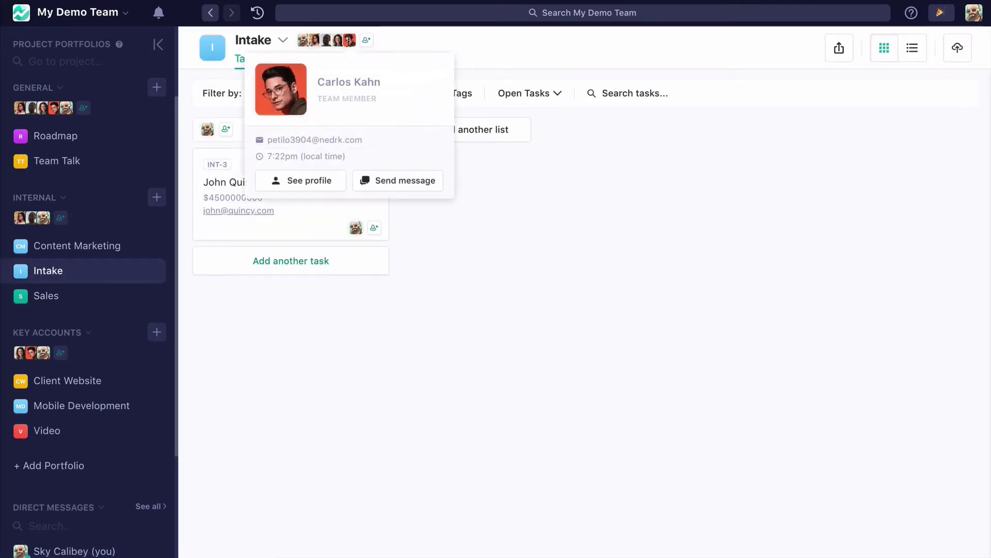
pyautogui.moveTo(339, 41)
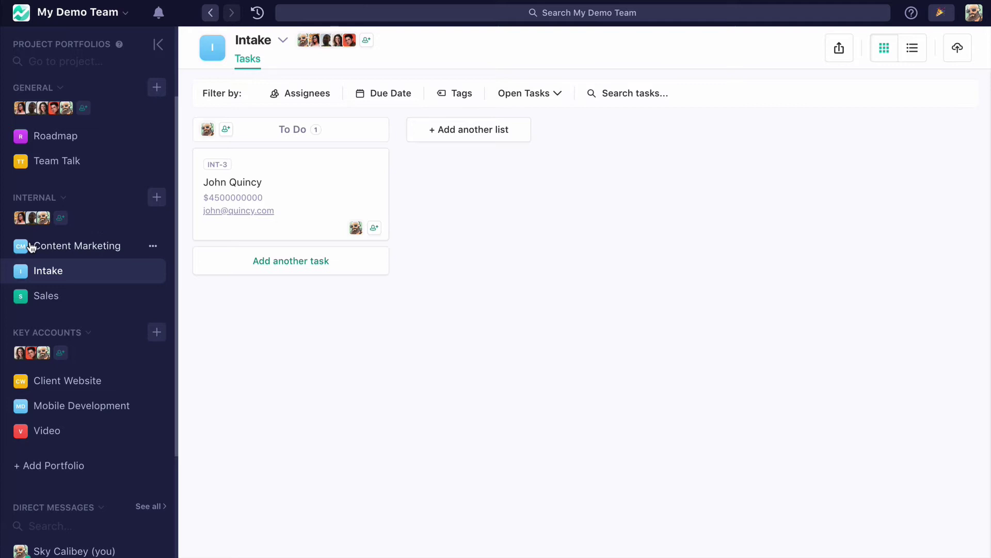
pyautogui.moveTo(60, 299)
pyautogui.click(137, 198)
pyautogui.click(153, 221)
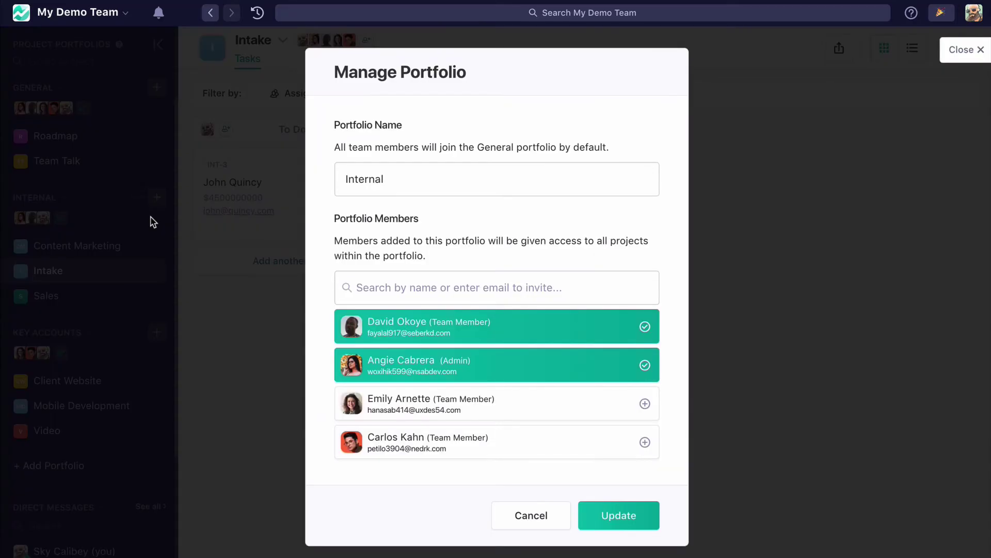
pyautogui.click(525, 516)
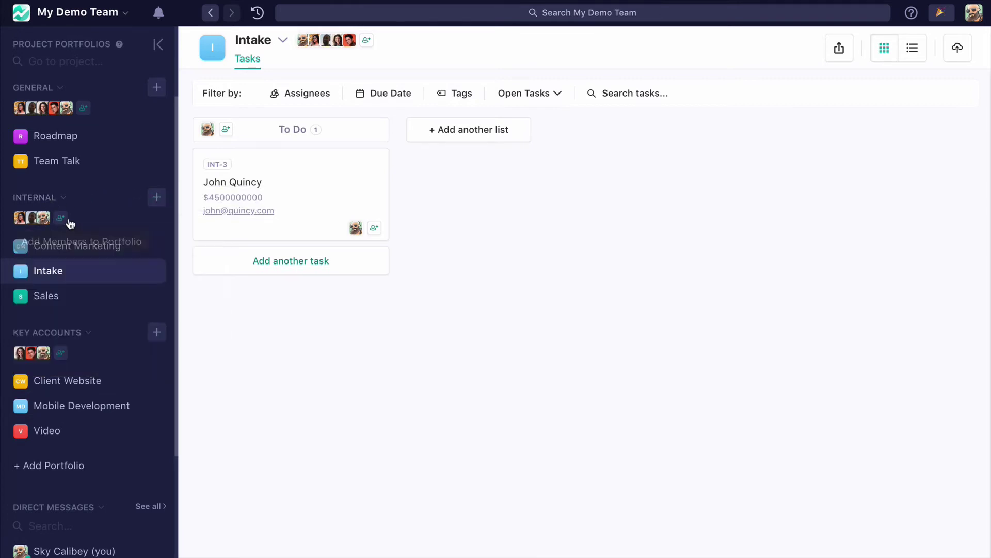
pyautogui.scroll(-2, 110, 270)
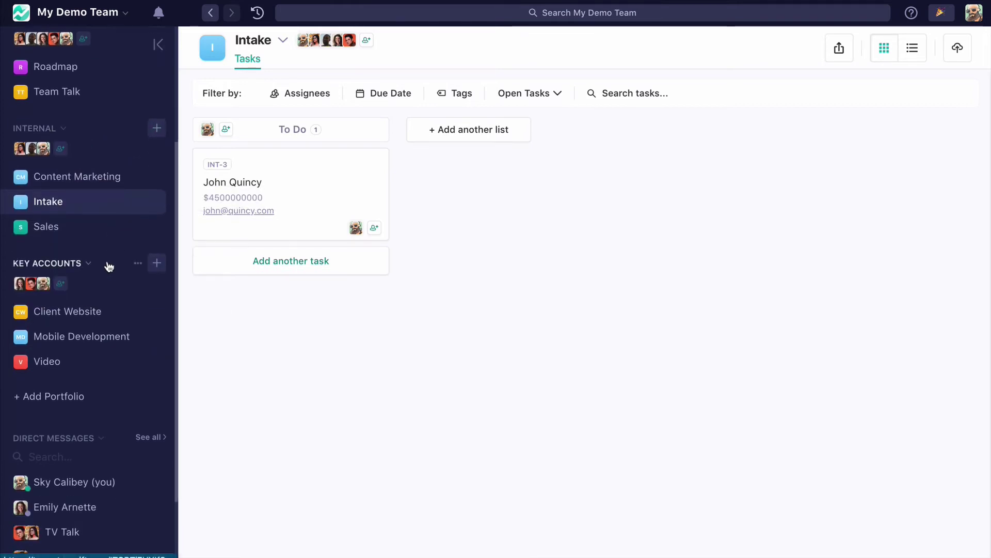
pyautogui.scroll(-2, 104, 263)
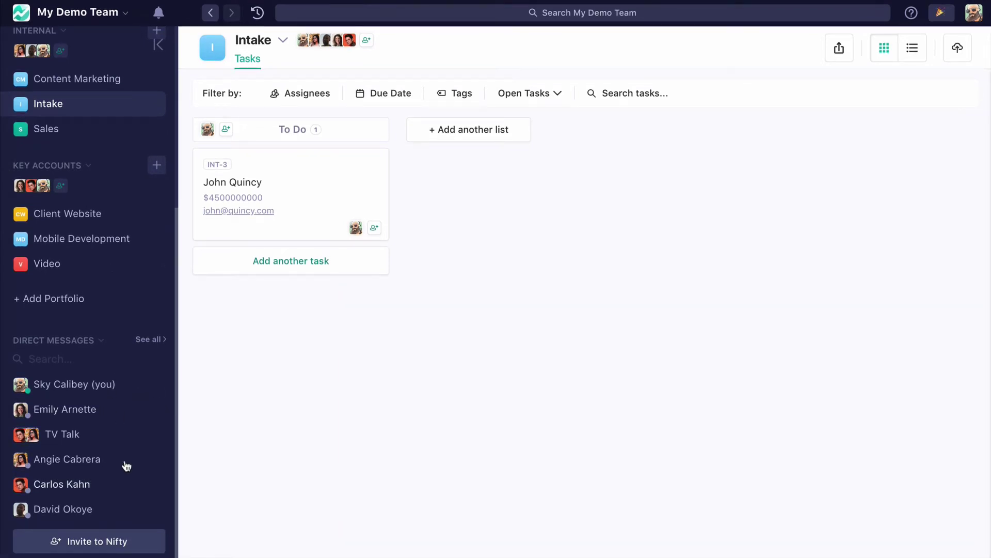
# Browse a direct chat, the TV Talk group and the team invite page, then close the chat windows
pyautogui.click(74, 412)
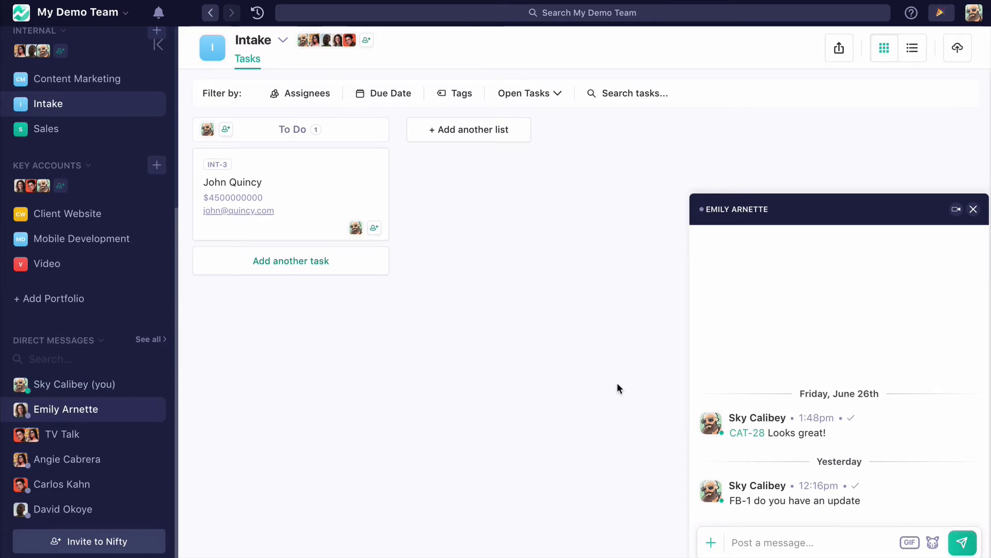
pyautogui.click(76, 435)
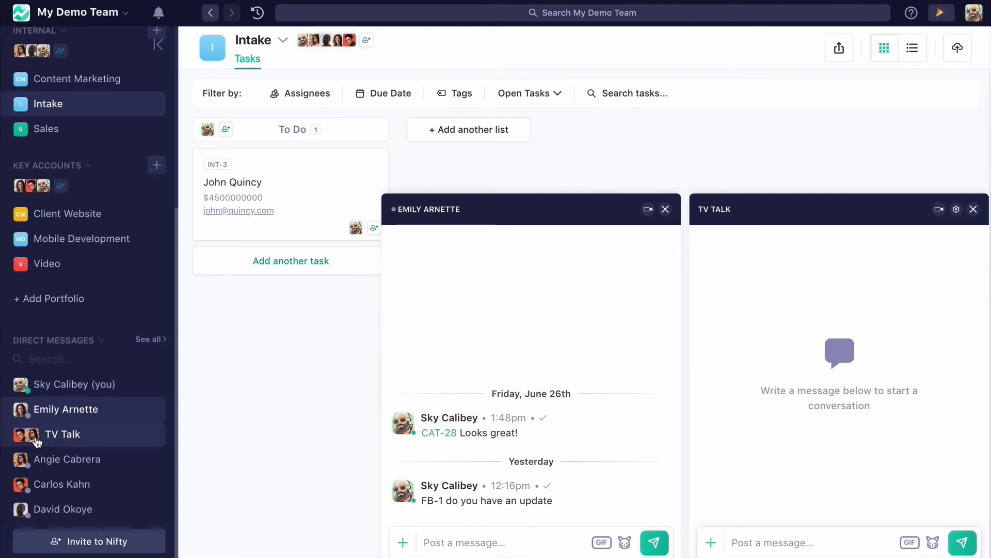
pyautogui.click(113, 544)
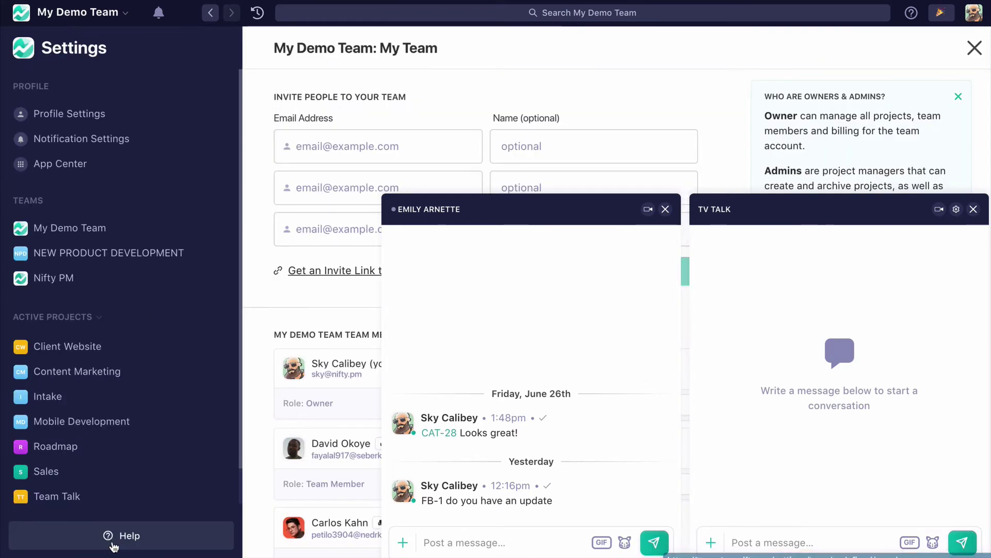
pyautogui.click(974, 49)
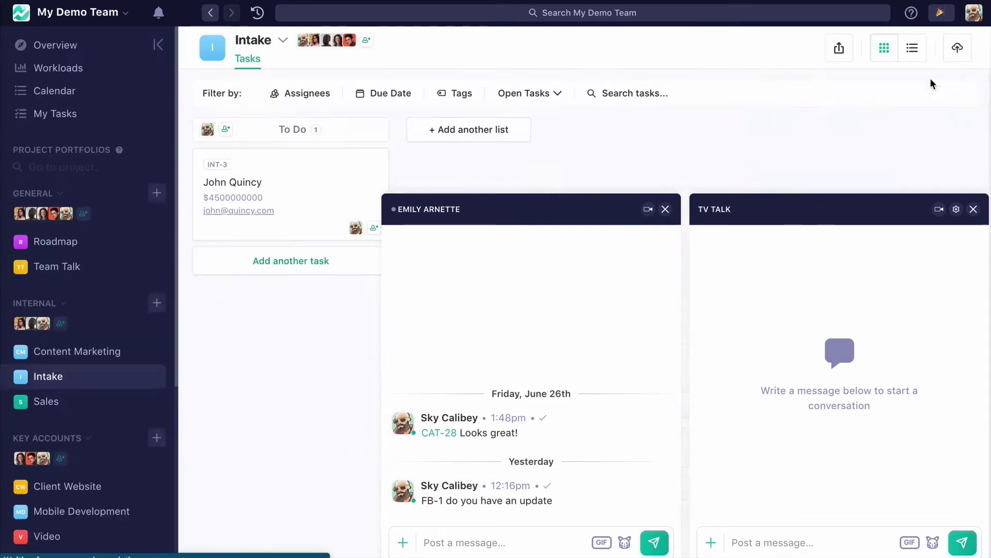
pyautogui.scroll(-5, 142, 451)
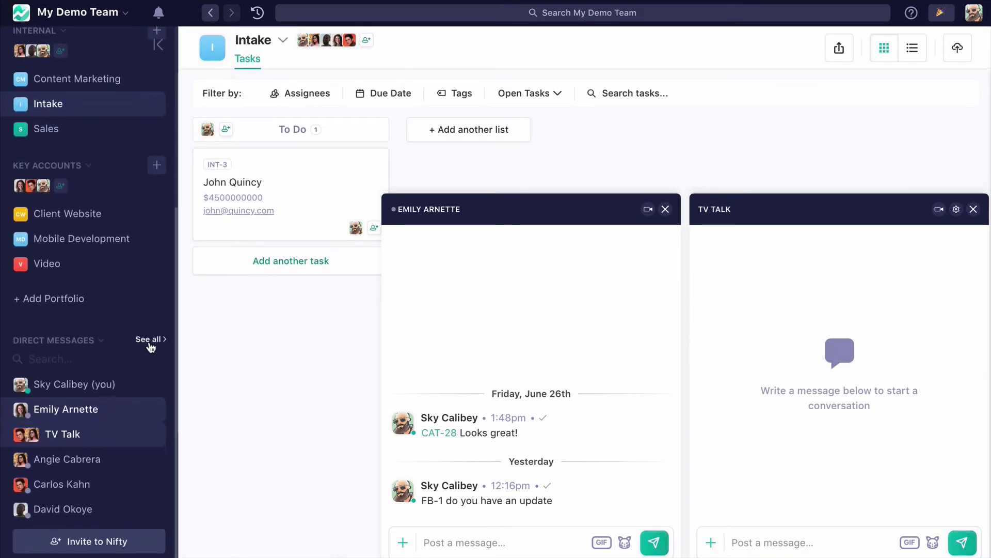
pyautogui.click(150, 343)
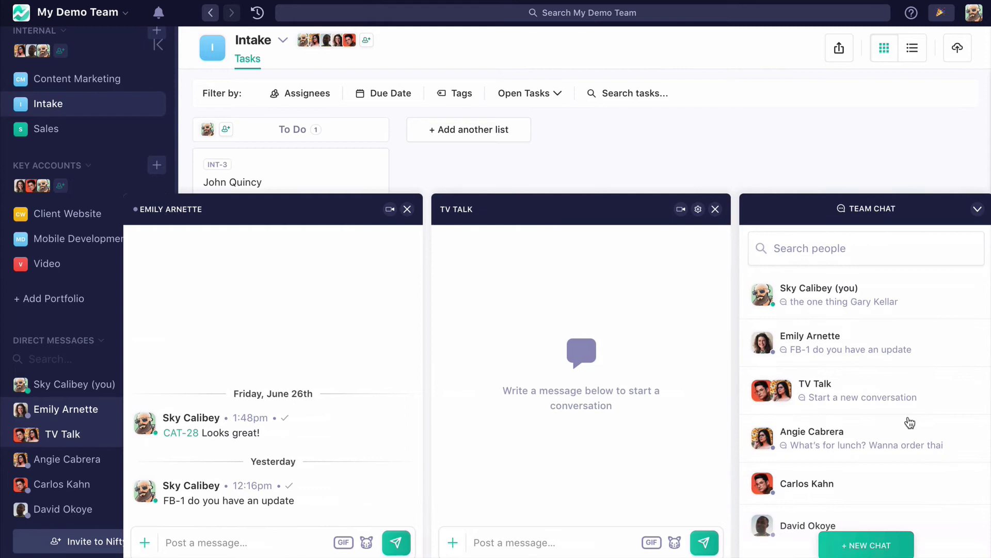
pyautogui.click(715, 208)
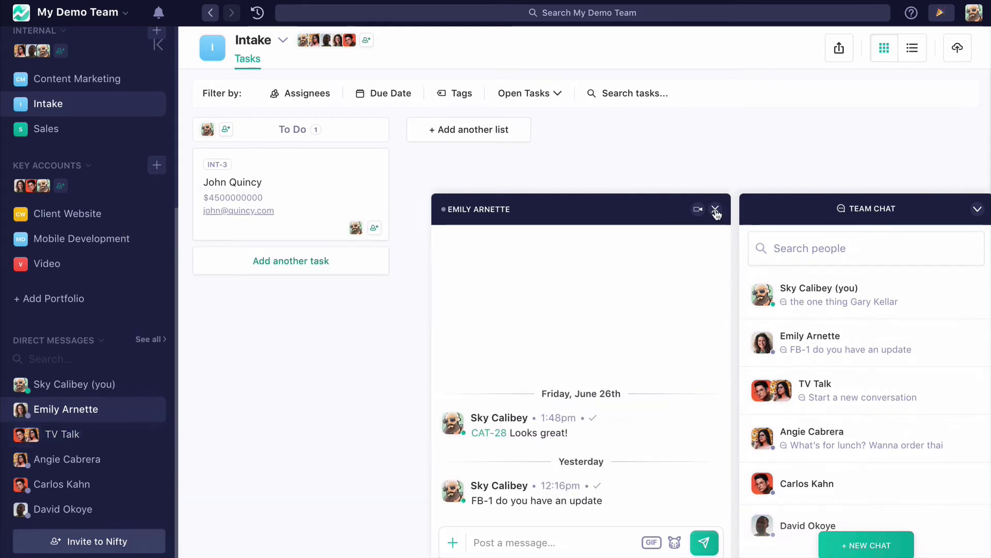
pyautogui.click(715, 208)
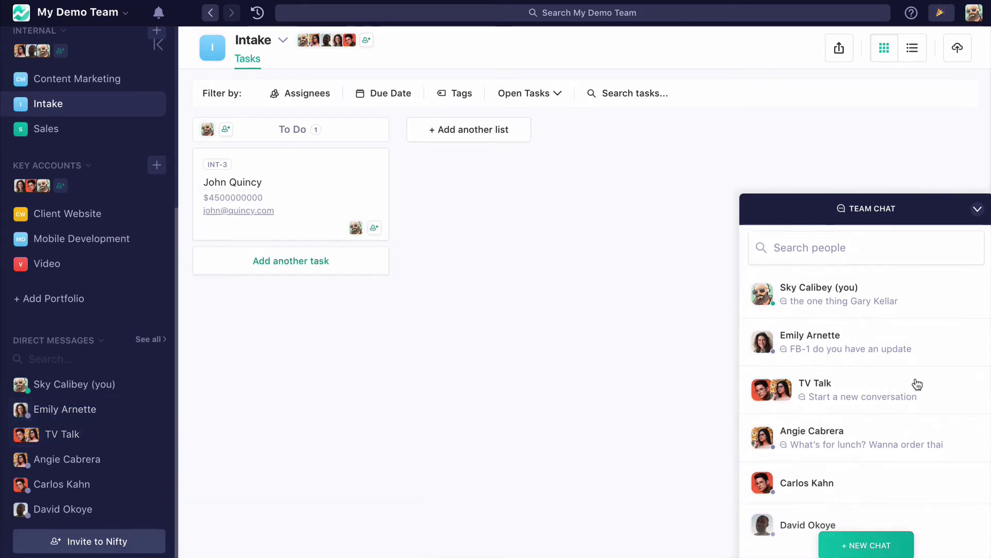
# Create a group chat named 'Music' with two teammates and close its window
pyautogui.click(853, 539)
pyautogui.click(408, 187)
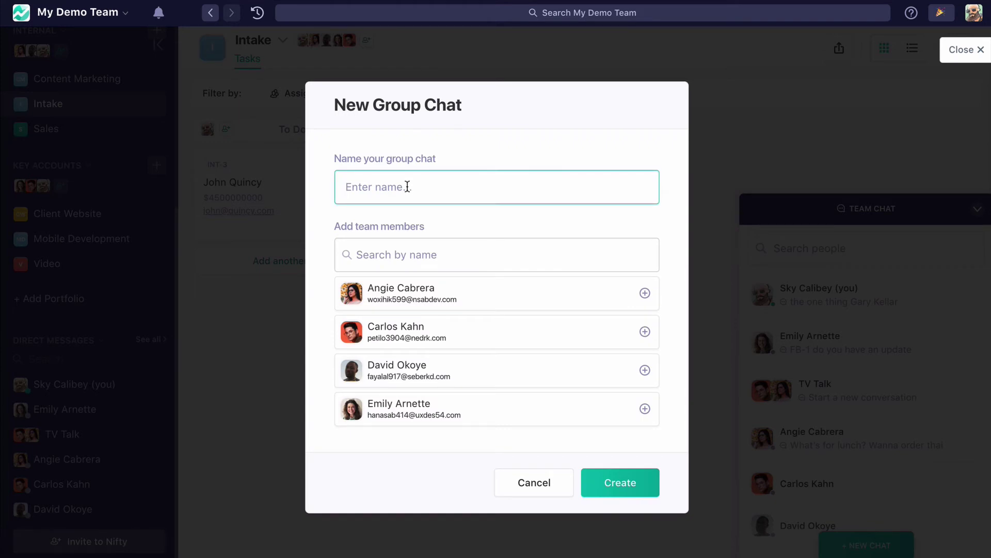
pyautogui.write('Music')
pyautogui.click(503, 375)
pyautogui.click(575, 413)
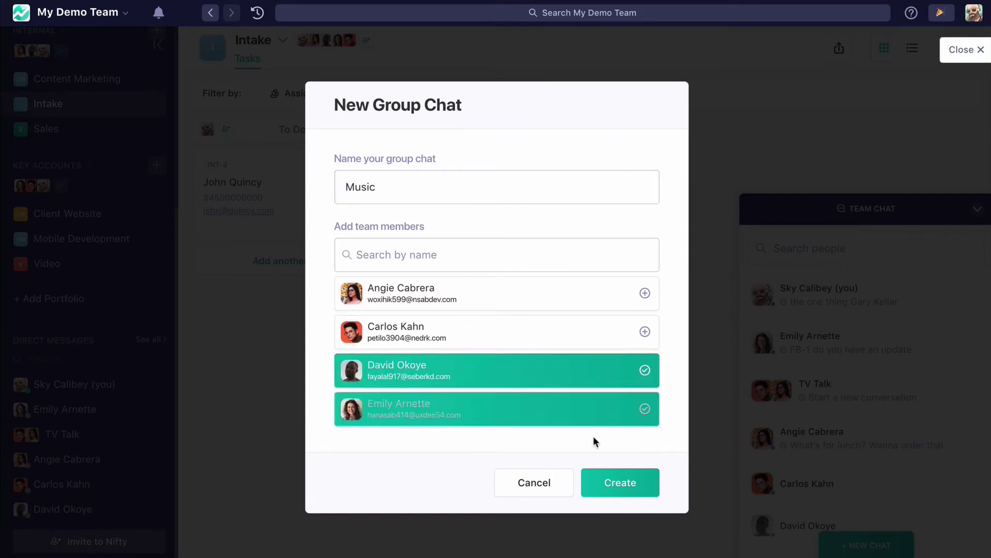
pyautogui.click(623, 483)
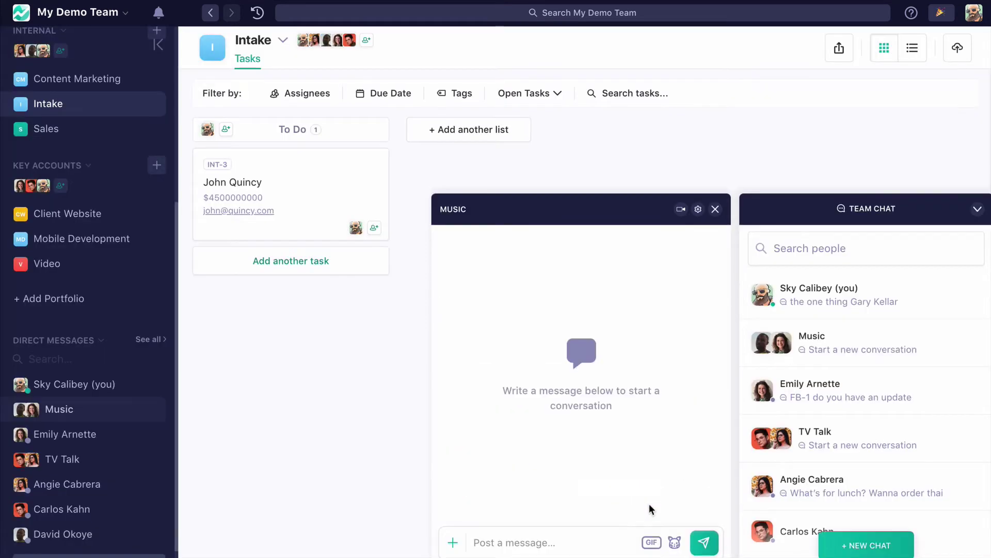
pyautogui.click(716, 208)
pyautogui.click(837, 204)
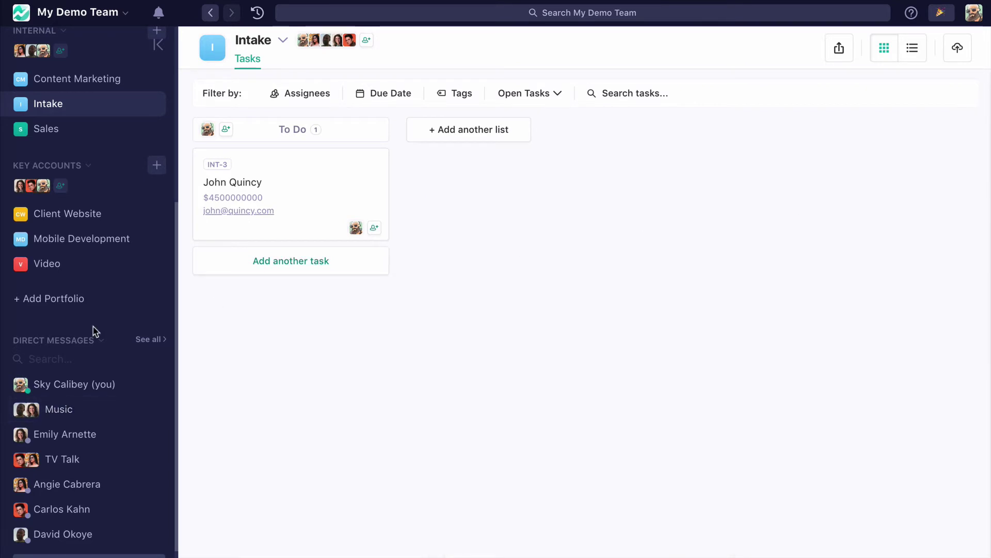
pyautogui.scroll(5, 133, 387)
pyautogui.scroll(2, 133, 390)
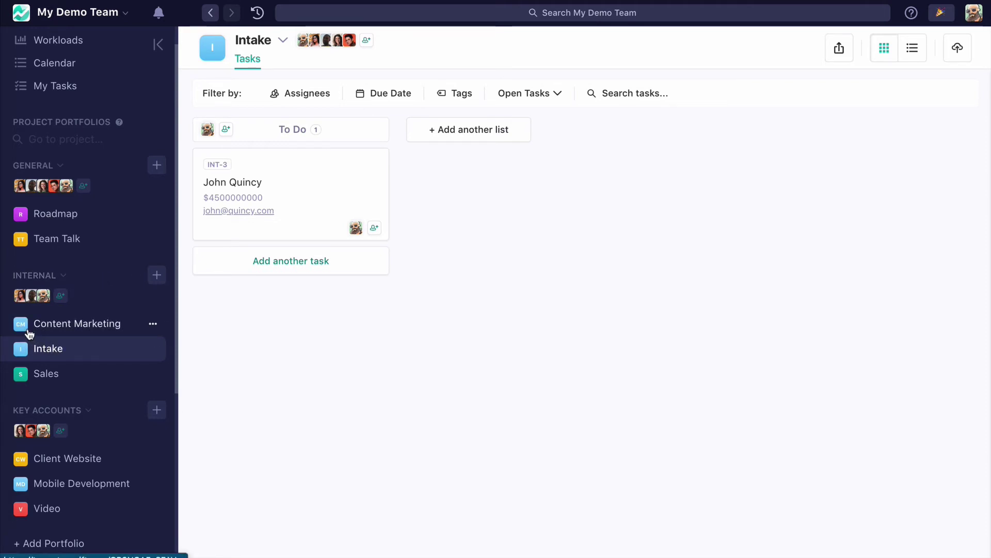
pyautogui.scroll(-5, 126, 350)
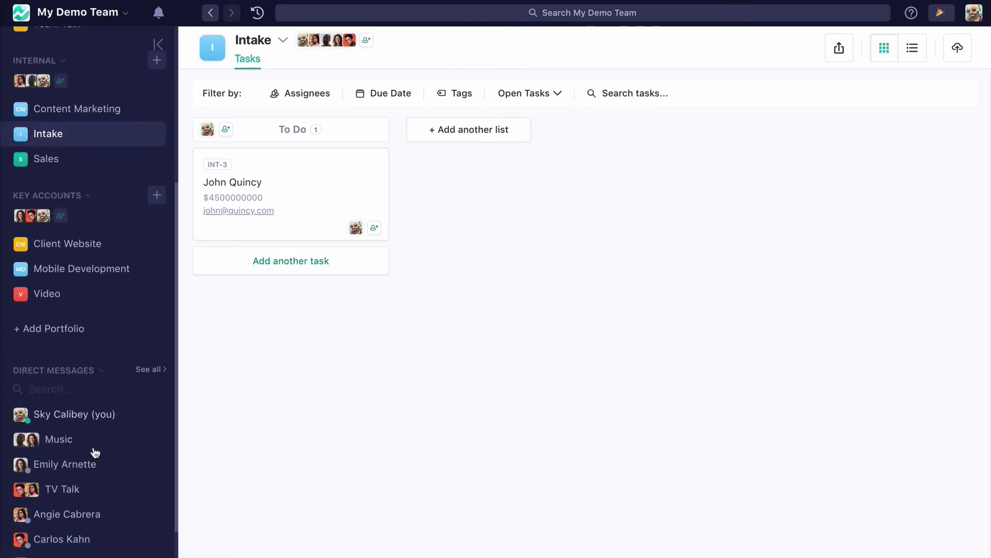
pyautogui.scroll(4, 84, 431)
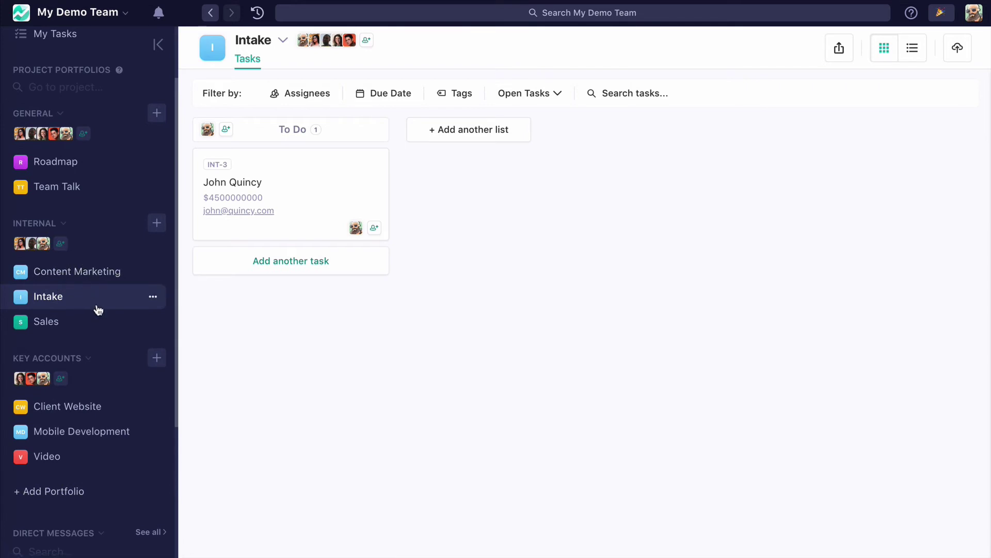
# Start a new Key Accounts project named 'The BIG Client', keeping it Public
pyautogui.click(157, 359)
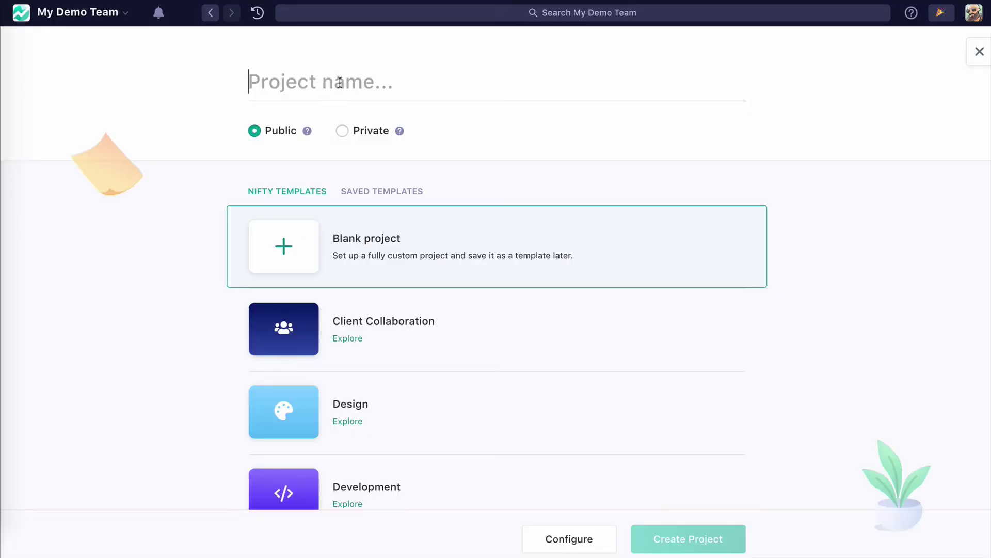
pyautogui.write('The B')
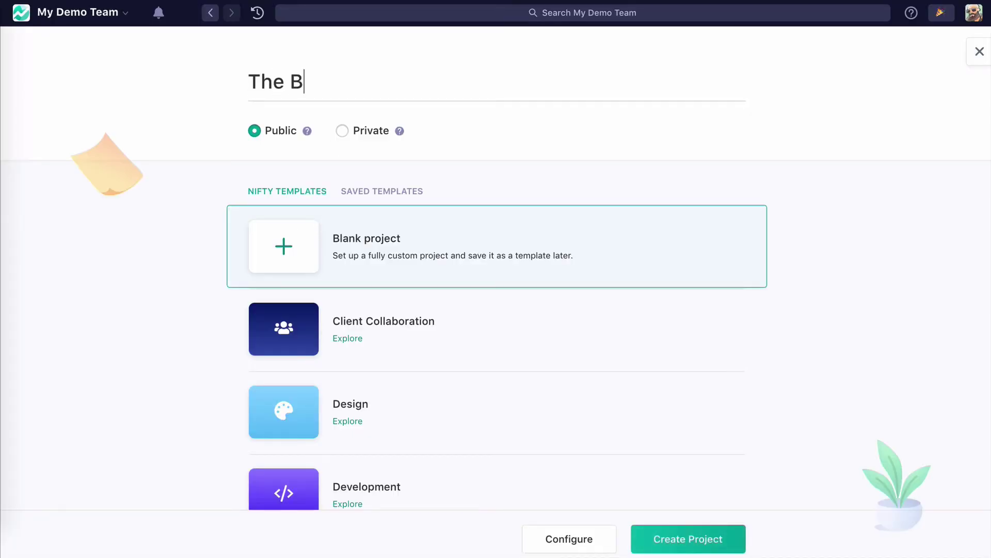
pyautogui.write('IG Client')
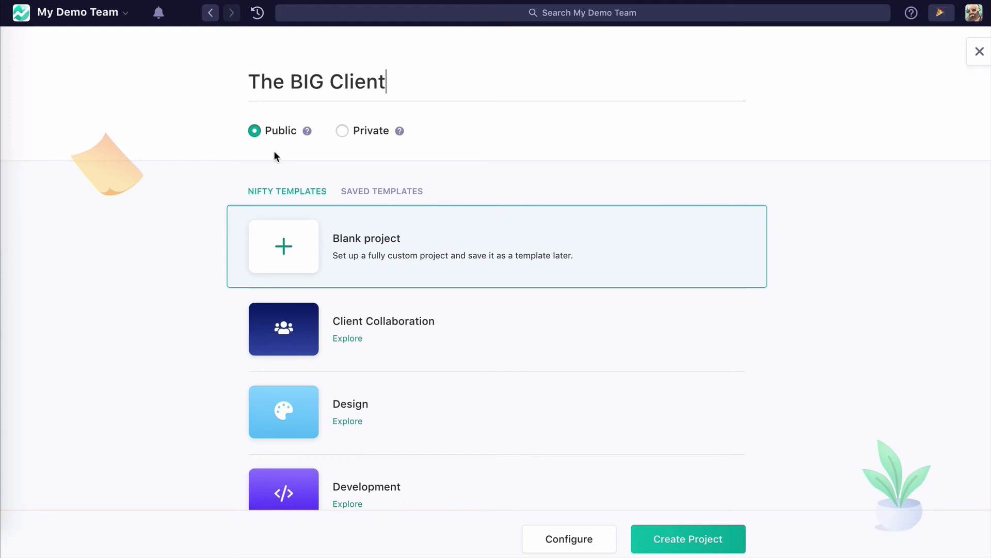
# Browse the Design templates and the team's saved project templates
pyautogui.scroll(-3, 372, 345)
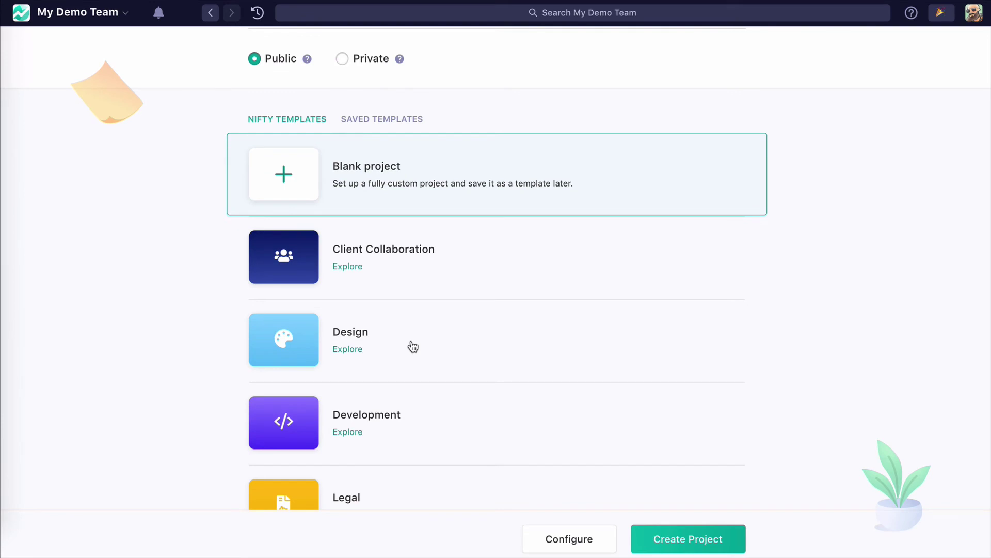
pyautogui.click(354, 355)
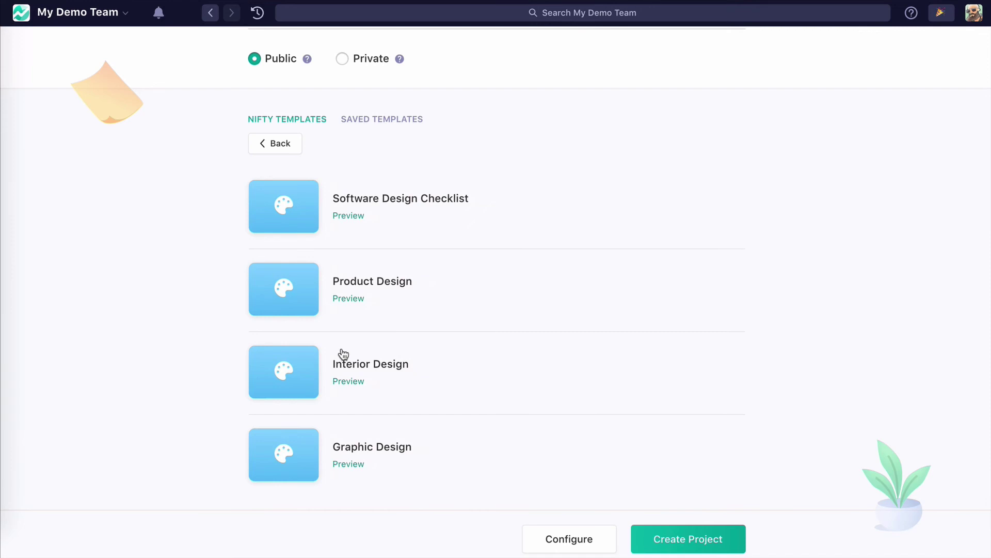
pyautogui.moveTo(350, 222)
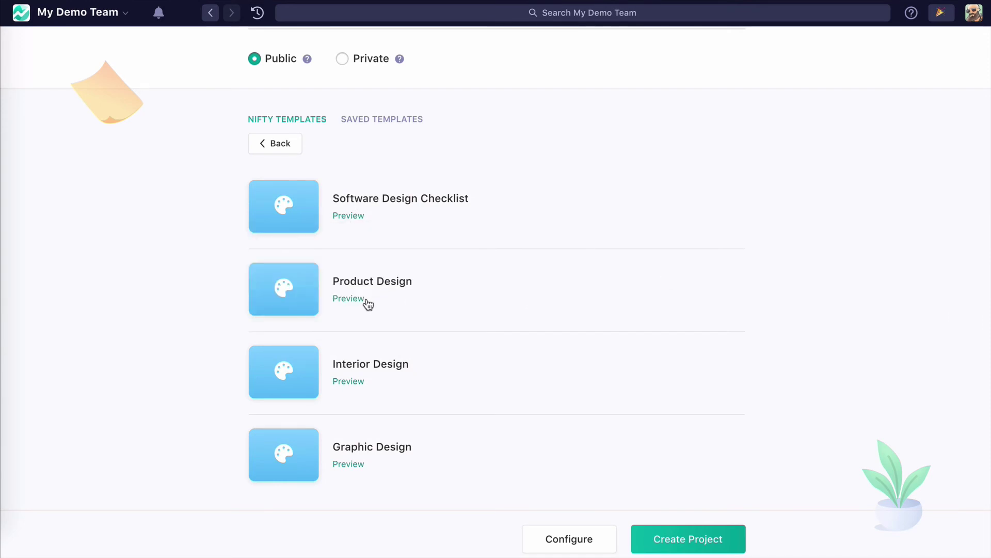
pyautogui.click(280, 144)
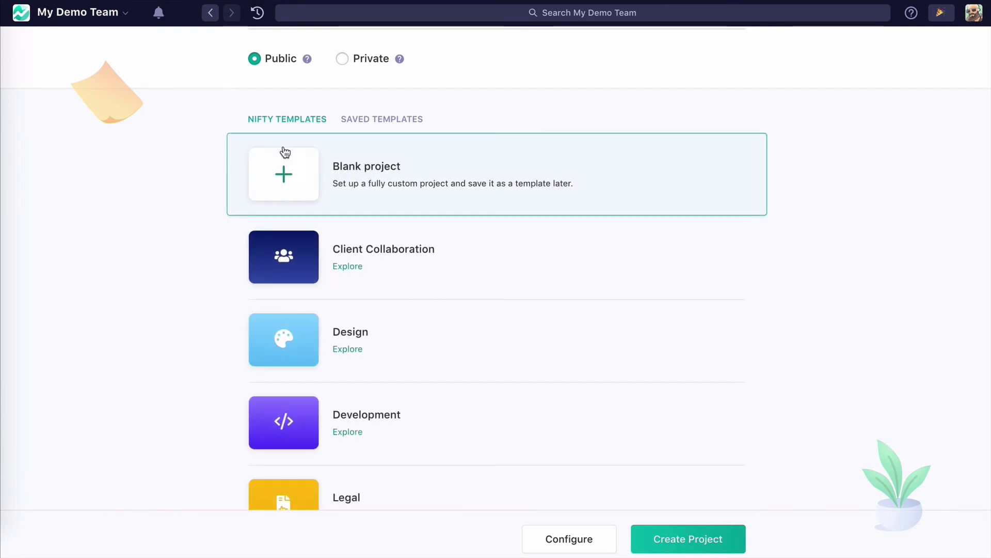
pyautogui.click(392, 120)
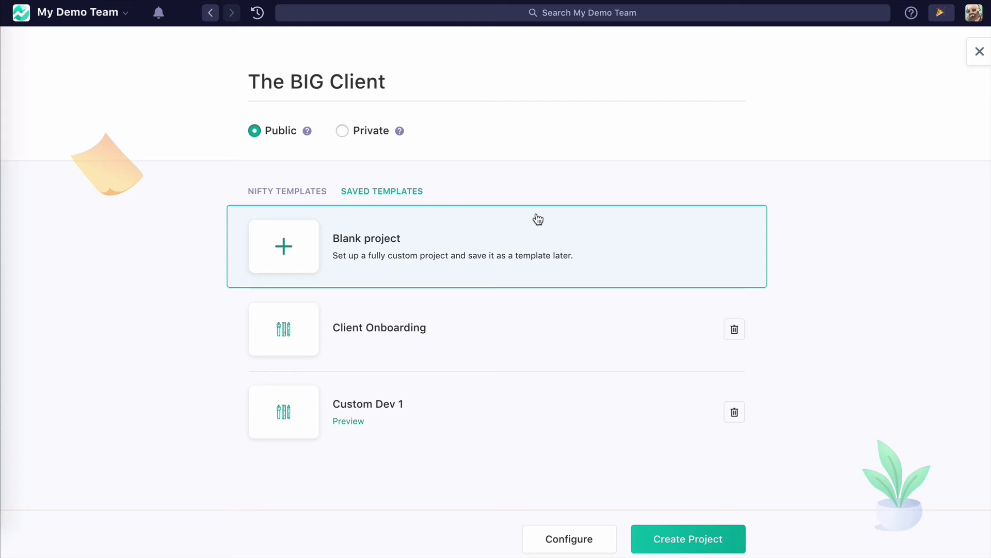
# Review the module configuration, then create The BIG Client as a blank project
pyautogui.click(571, 538)
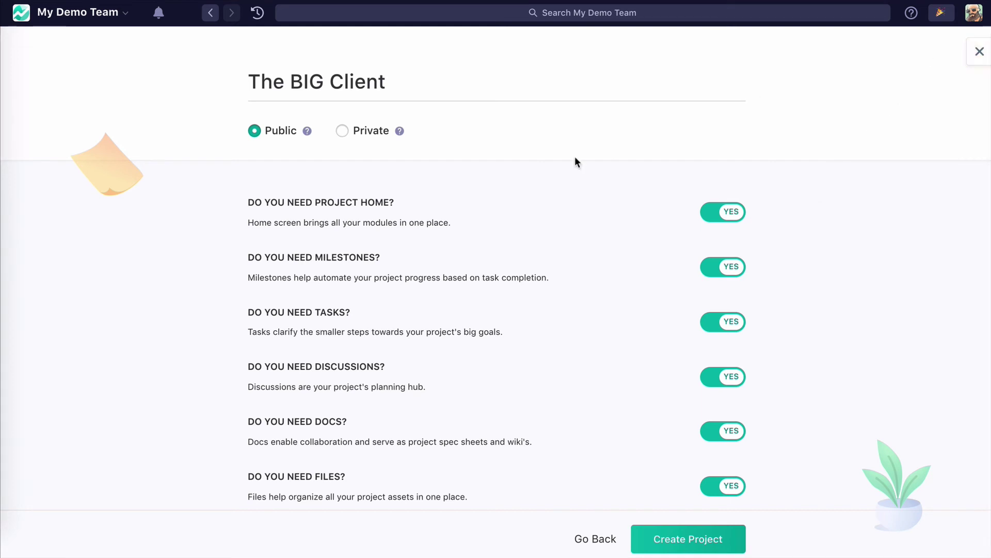
pyautogui.click(595, 538)
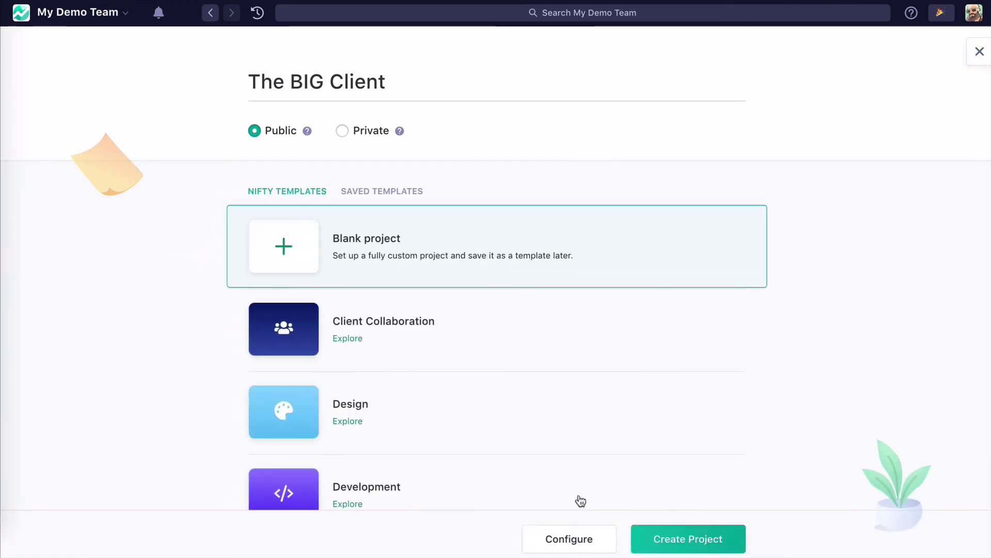
pyautogui.scroll(-2, 659, 465)
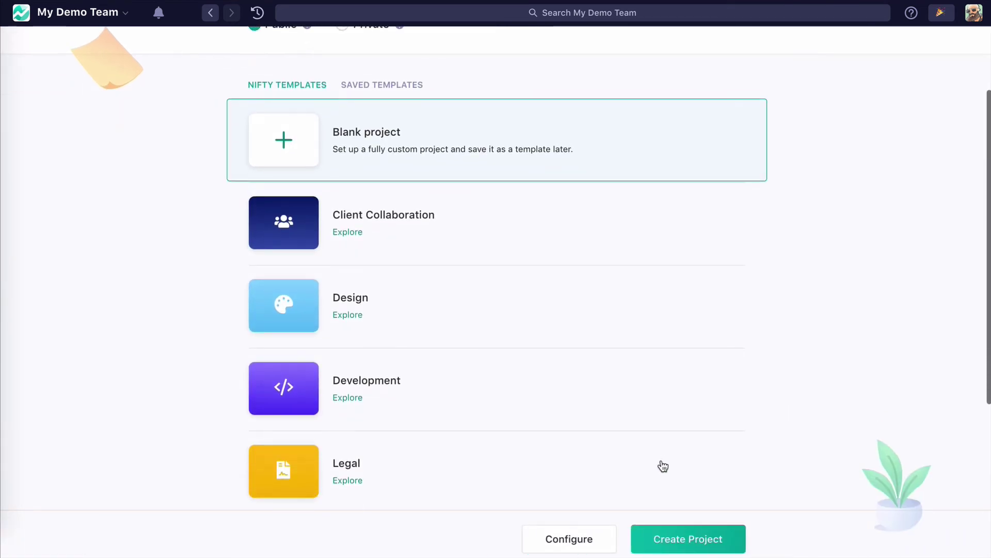
pyautogui.click(689, 538)
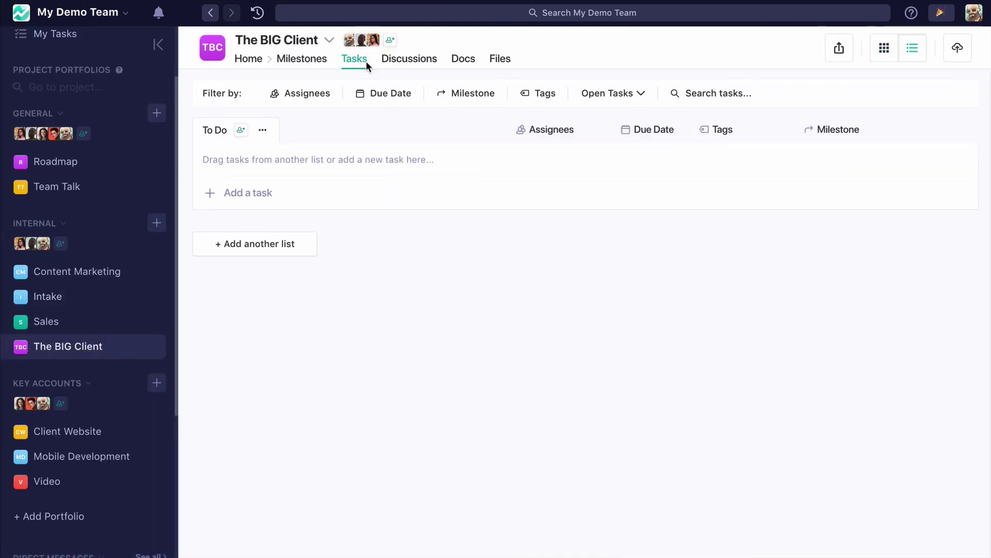
# Send a project invitation to the suggested guest contact from the member settings
pyautogui.click(390, 41)
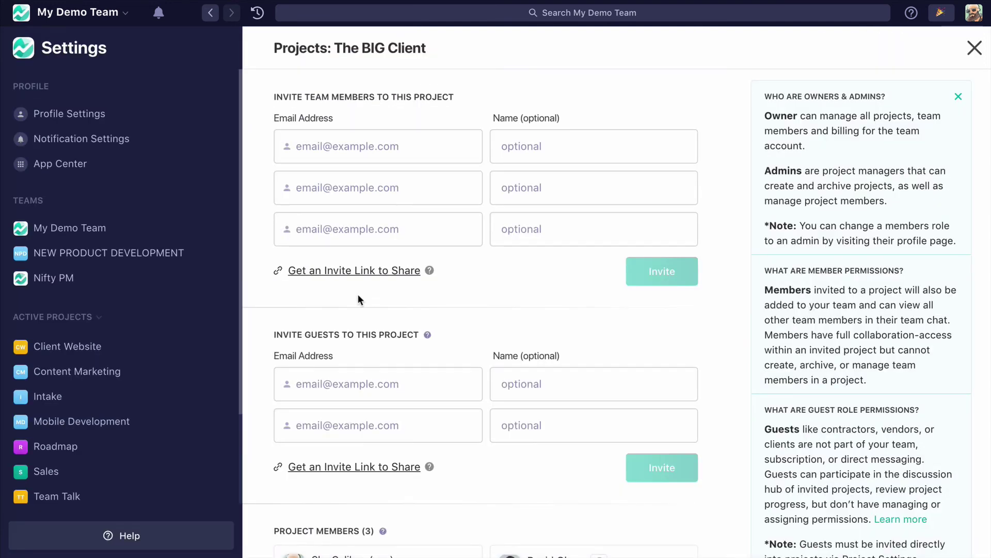
pyautogui.scroll(-4, 284, 298)
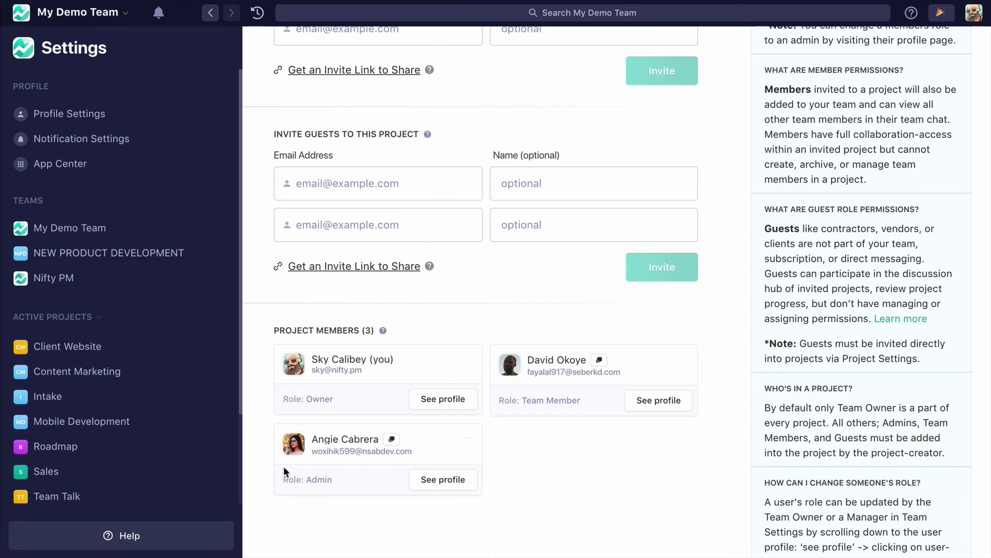
pyautogui.scroll(1, 283, 330)
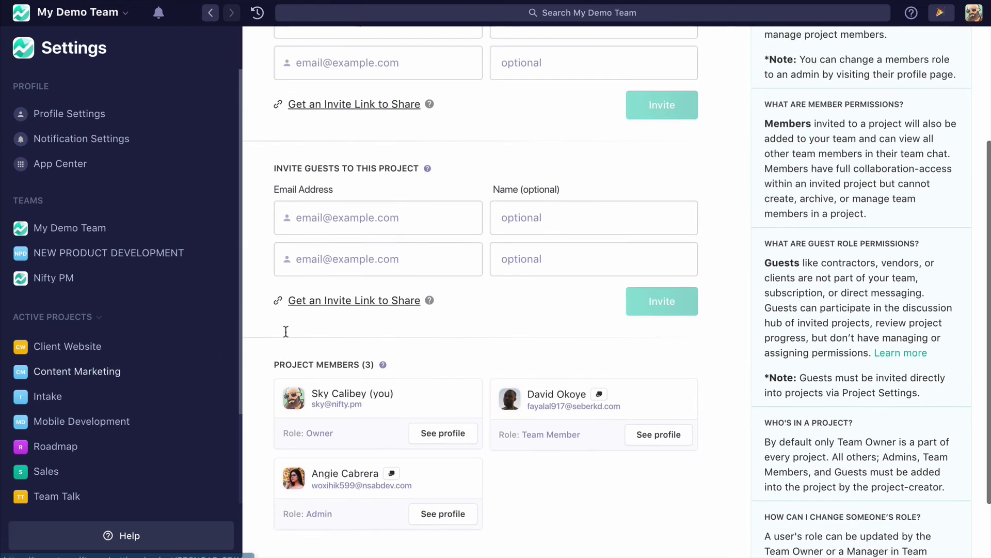
pyautogui.scroll(1, 373, 251)
pyautogui.click(365, 308)
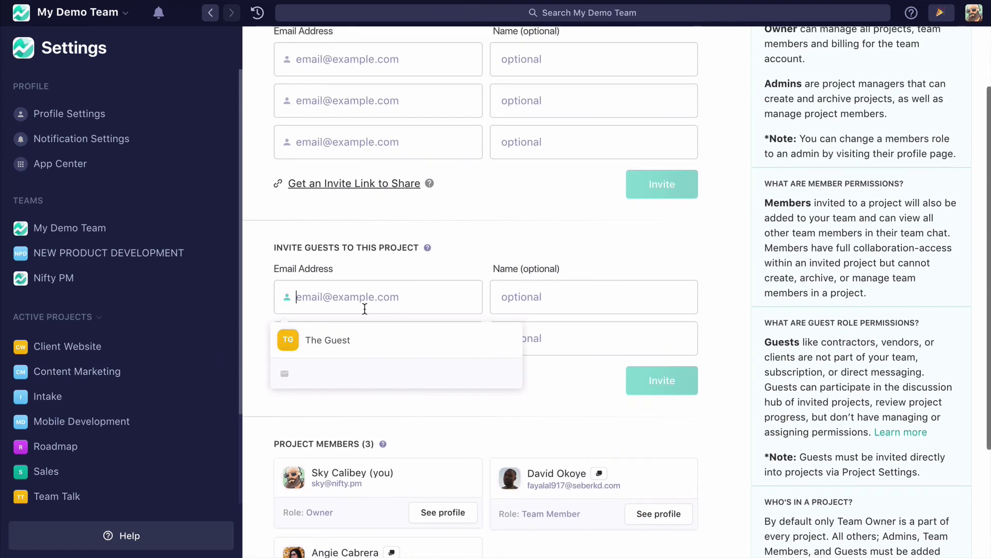
pyautogui.click(328, 345)
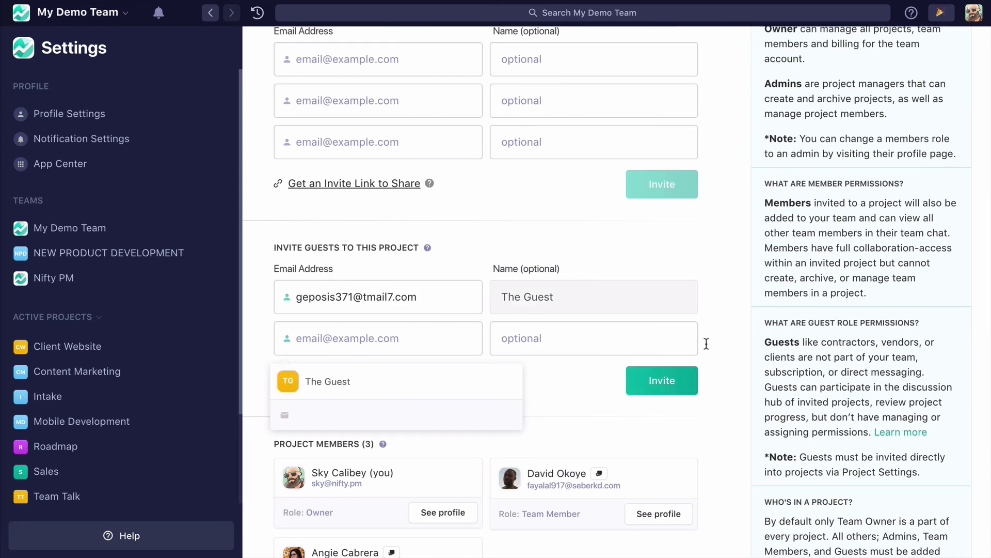
pyautogui.click(664, 379)
# Start a team-member email invite, then dismiss the member suggestions
pyautogui.scroll(2, 714, 327)
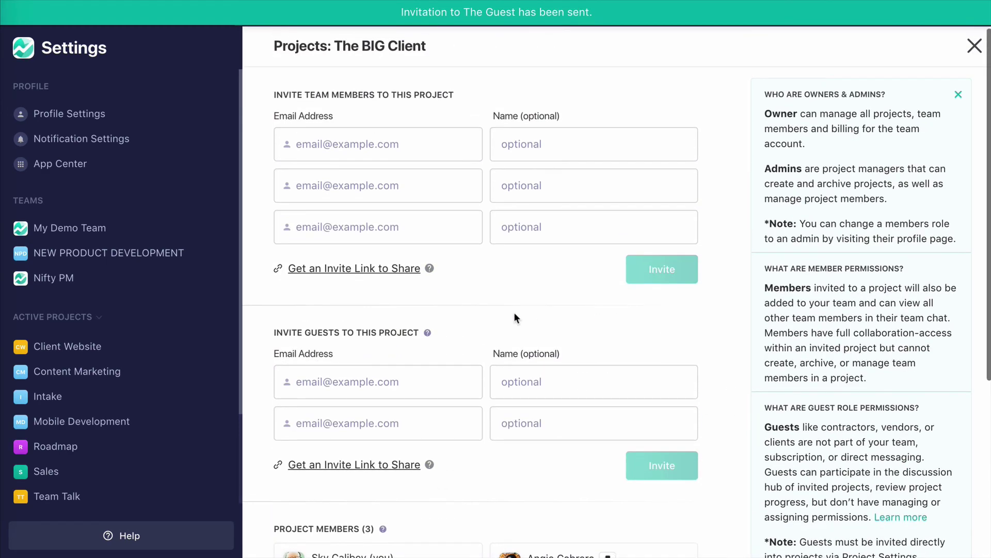
pyautogui.click(310, 142)
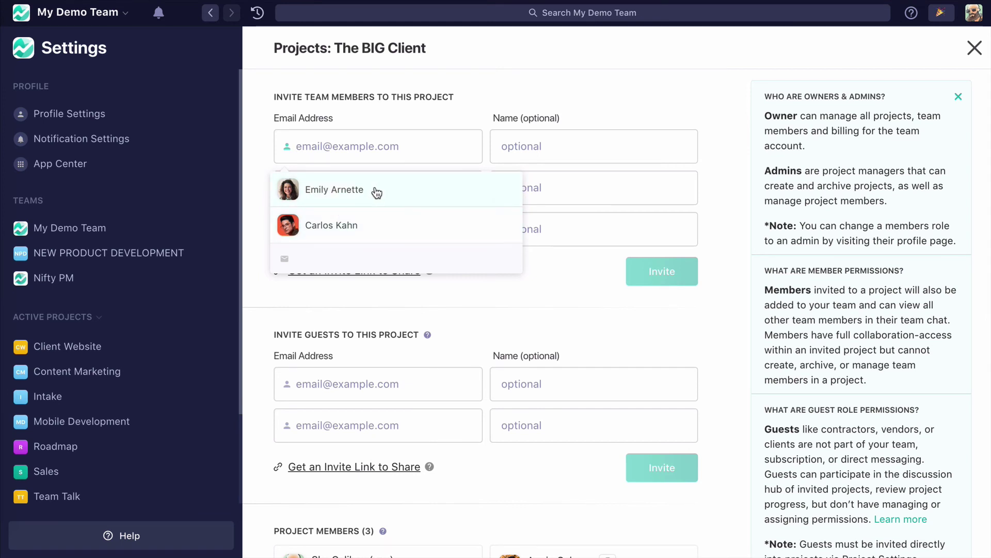
pyautogui.click(511, 70)
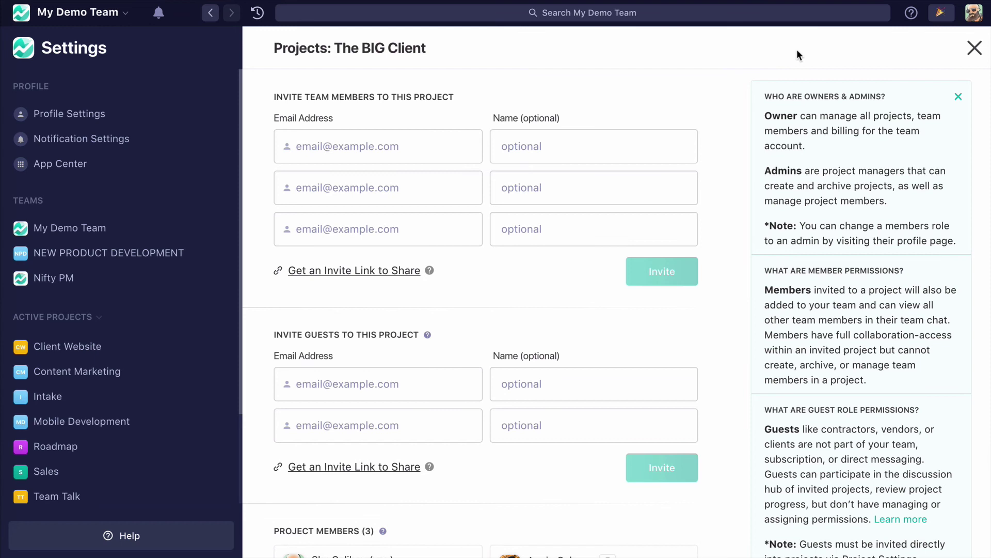
# Close project settings and visit Home, Milestones, Tasks, Discussions, Docs and Files, returning to Milestones
pyautogui.click(976, 48)
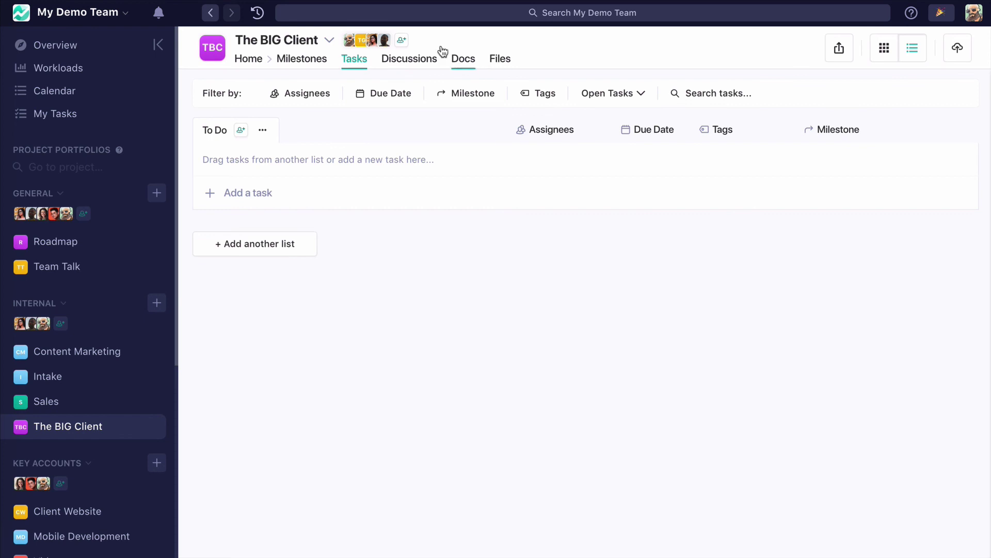
pyautogui.click(248, 60)
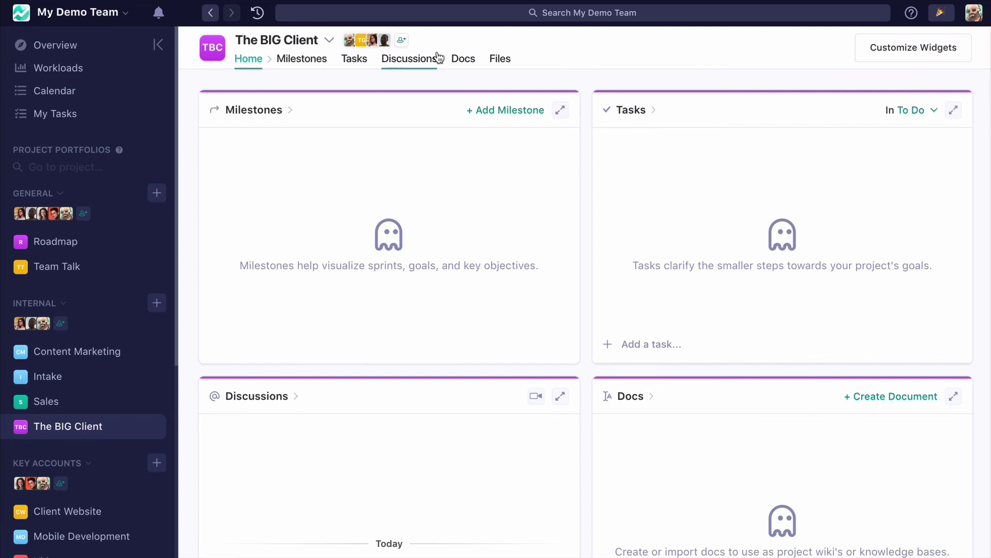
pyautogui.click(301, 59)
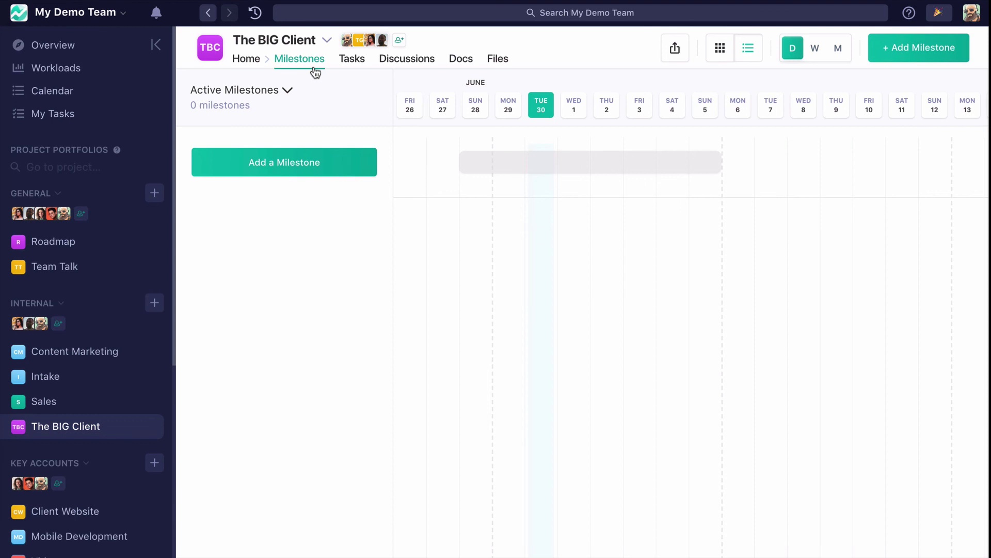
pyautogui.click(353, 61)
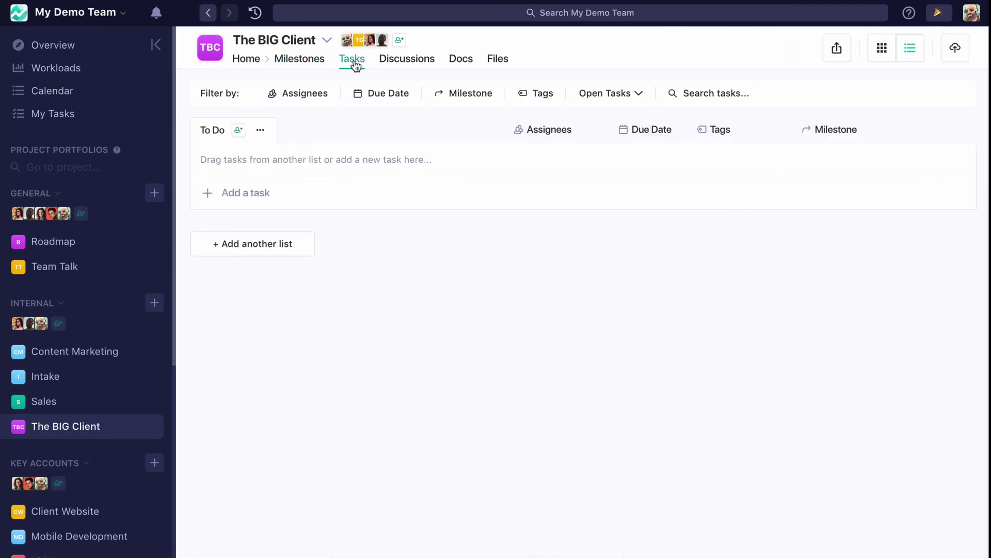
pyautogui.click(394, 65)
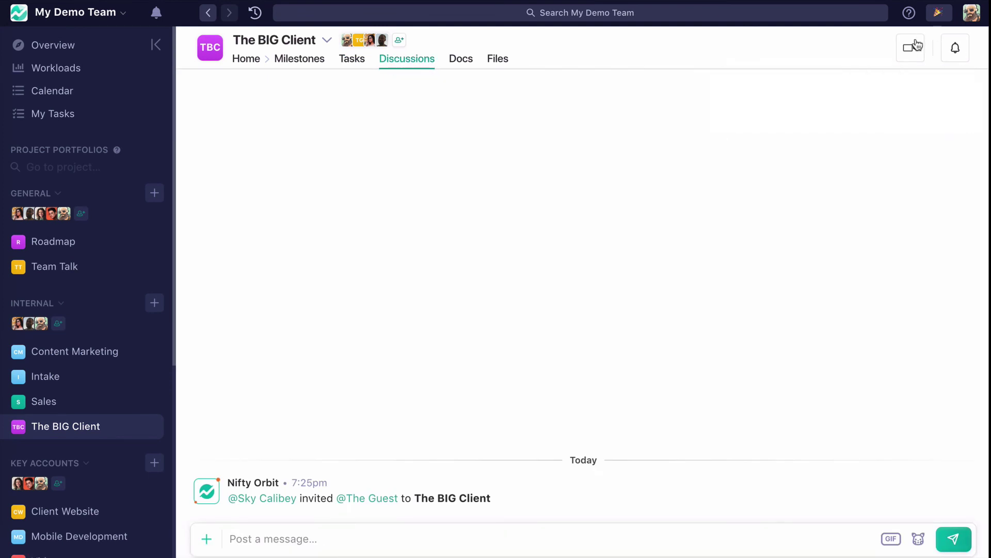
pyautogui.click(467, 64)
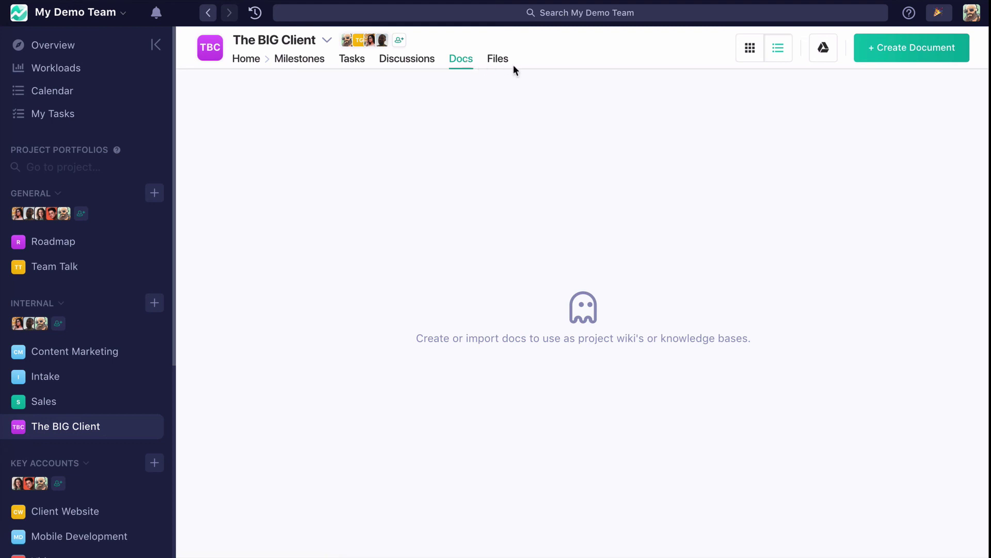
pyautogui.click(496, 62)
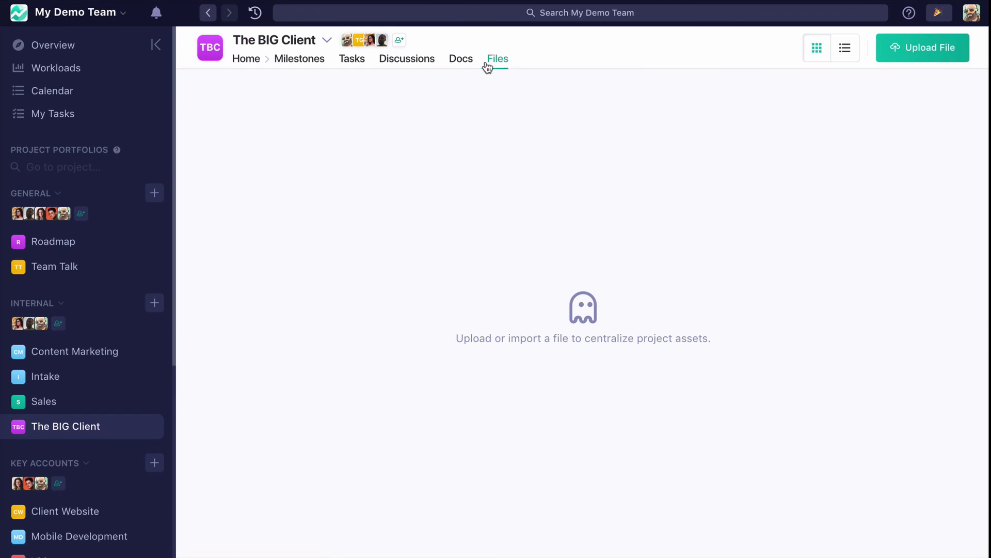
pyautogui.click(298, 66)
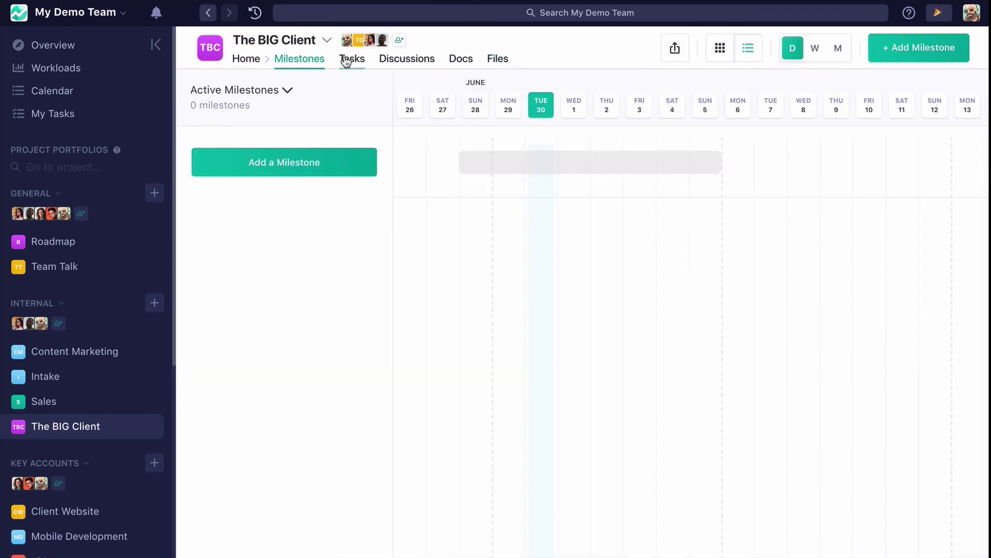